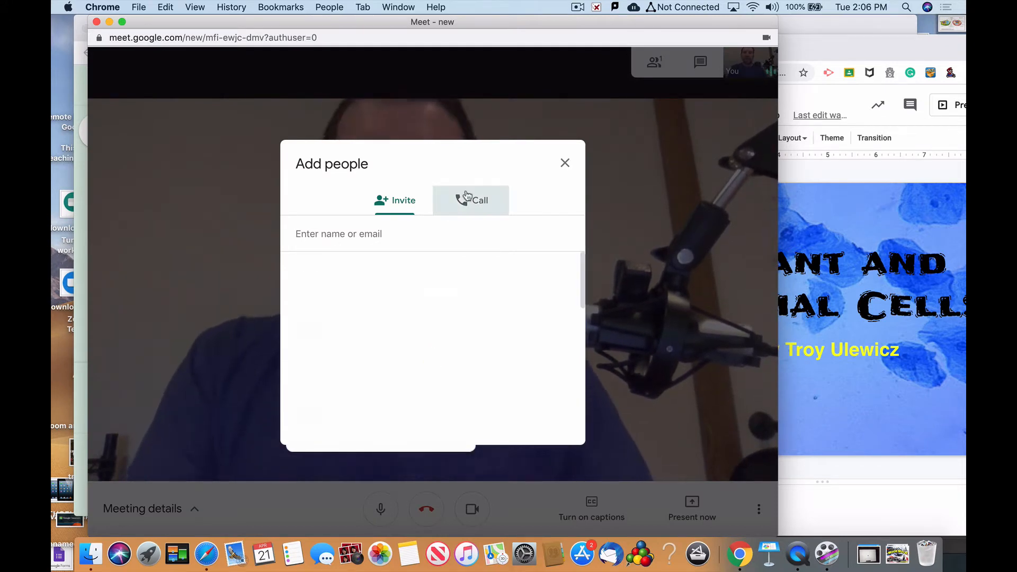
Step: Make the Meet link visible to students in the Science Class (pretend) class settings and save the settings
{"action": "key", "text": "Escape"}
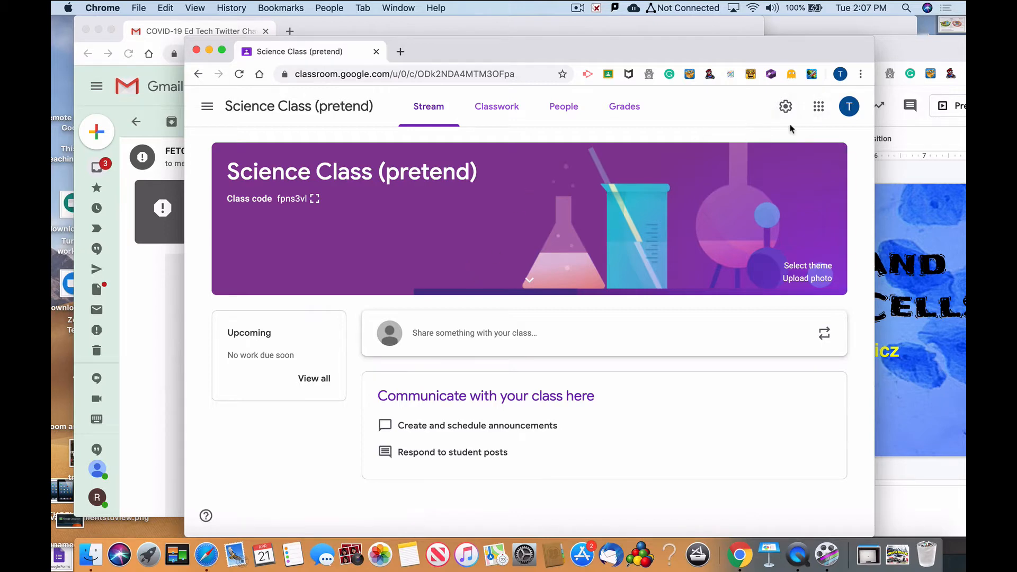
{"action": "left_click", "coordinate": [785, 107]}
{"action": "scroll", "coordinate": [621, 332], "scroll_direction": "down", "scroll_amount": 2}
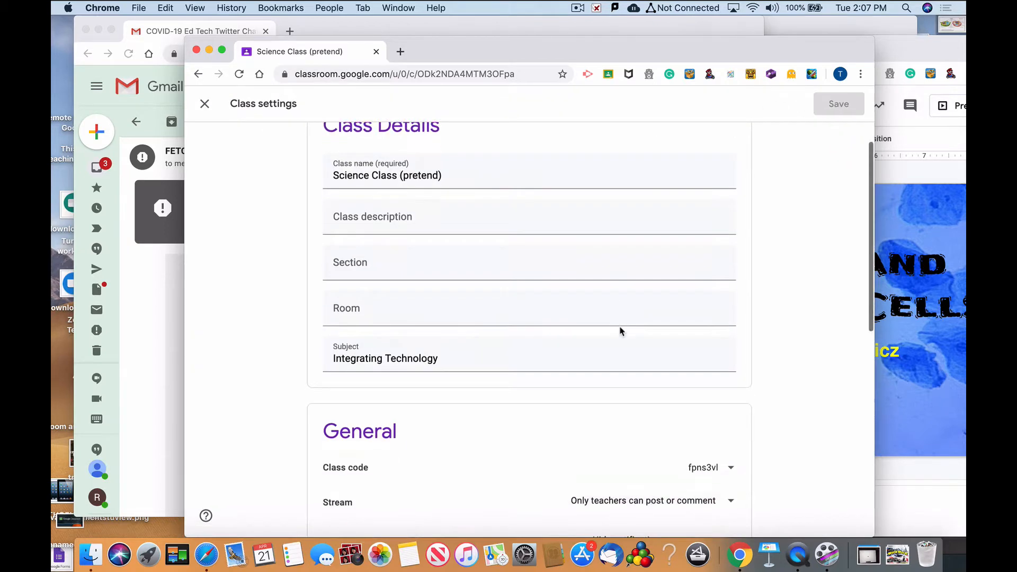
{"action": "scroll", "coordinate": [621, 331], "scroll_direction": "down", "scroll_amount": 6}
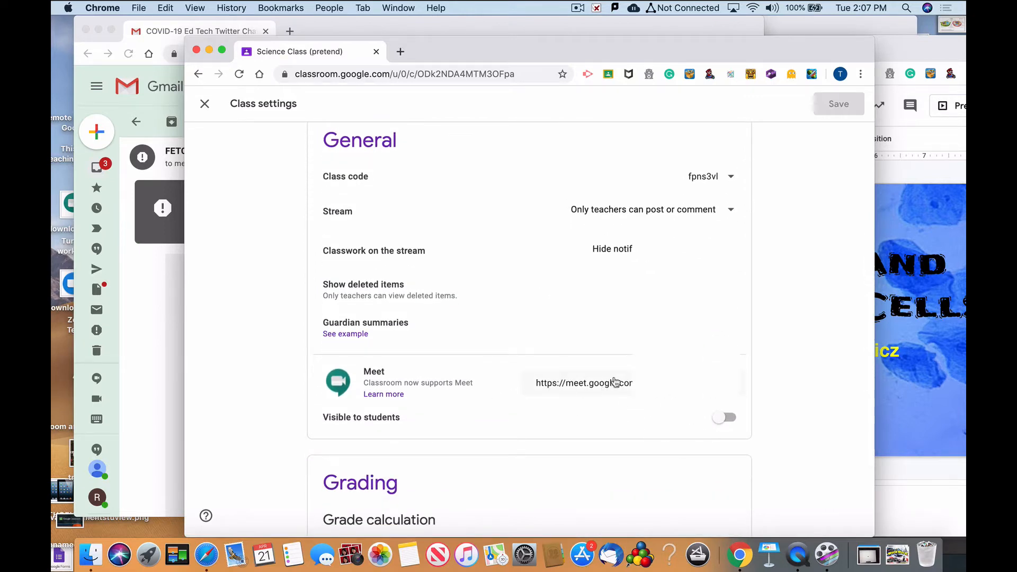
{"action": "left_click", "coordinate": [723, 419]}
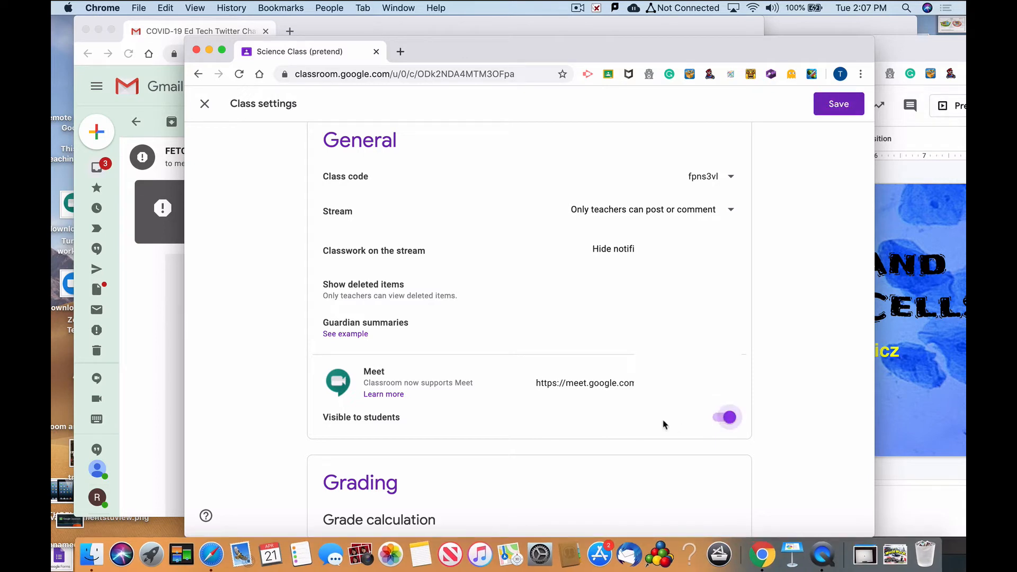
{"action": "left_click", "coordinate": [838, 107]}
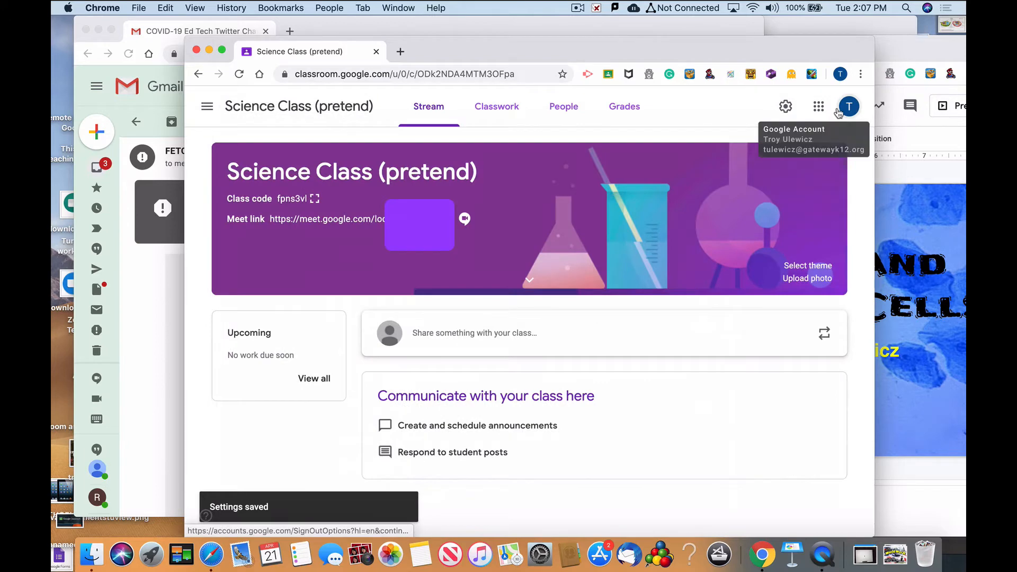
Step: View the Science Class (pretend) Classwork page and switch to Google Calendar
{"action": "left_click", "coordinate": [491, 110]}
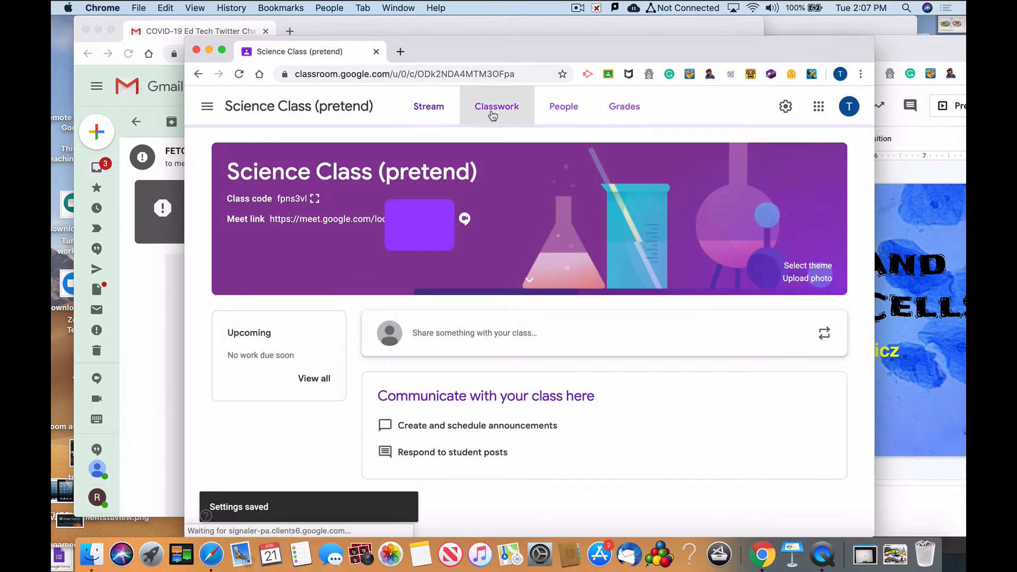
{"action": "left_click", "coordinate": [428, 108]}
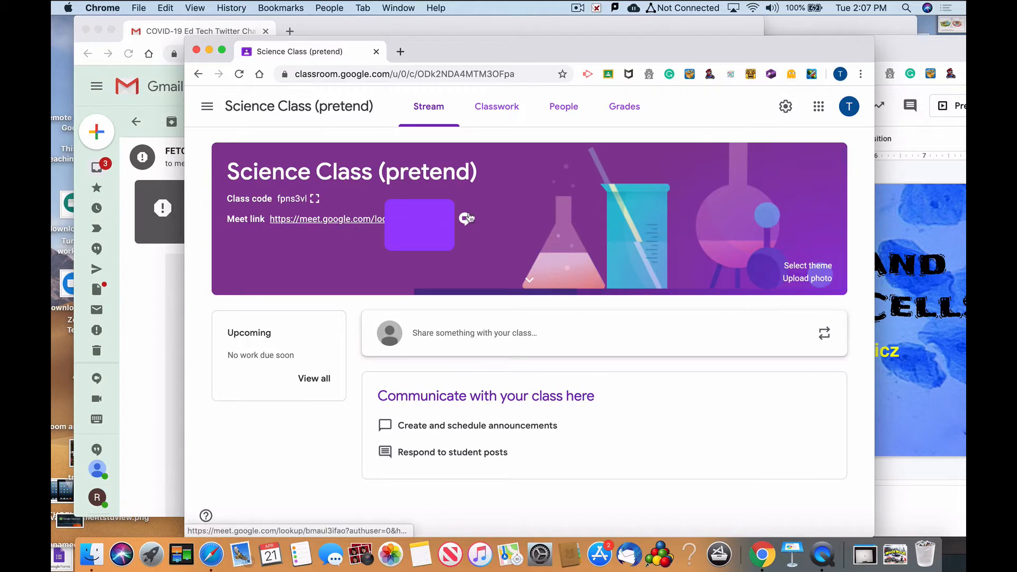
{"action": "left_click", "coordinate": [510, 102]}
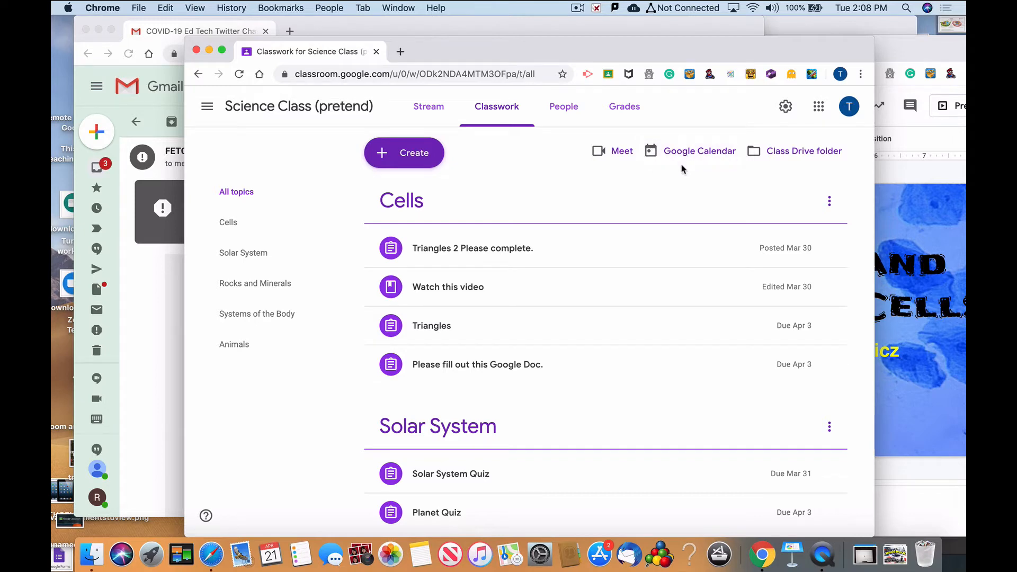
{"action": "left_click", "coordinate": [818, 107]}
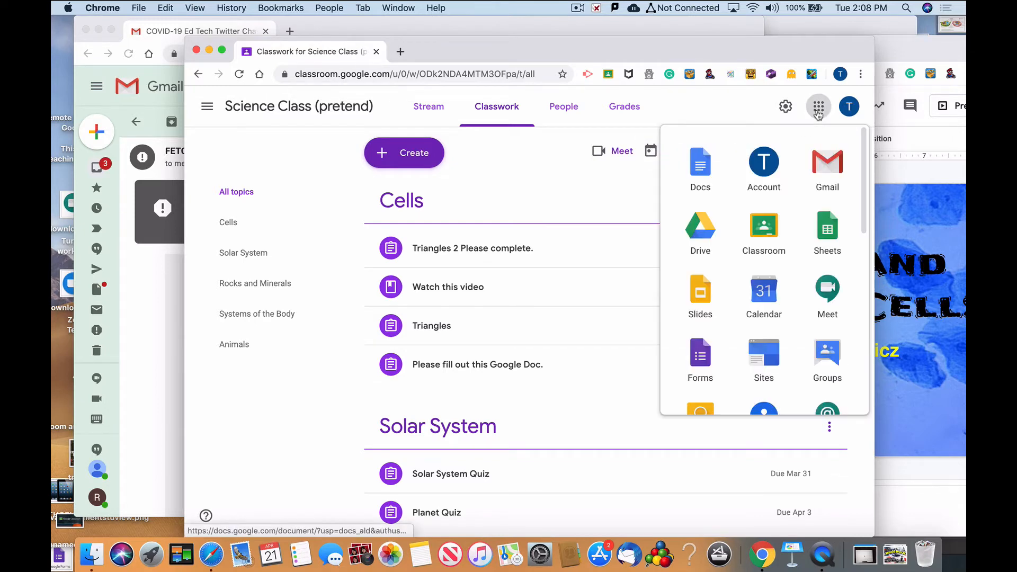
{"action": "left_click", "coordinate": [760, 300]}
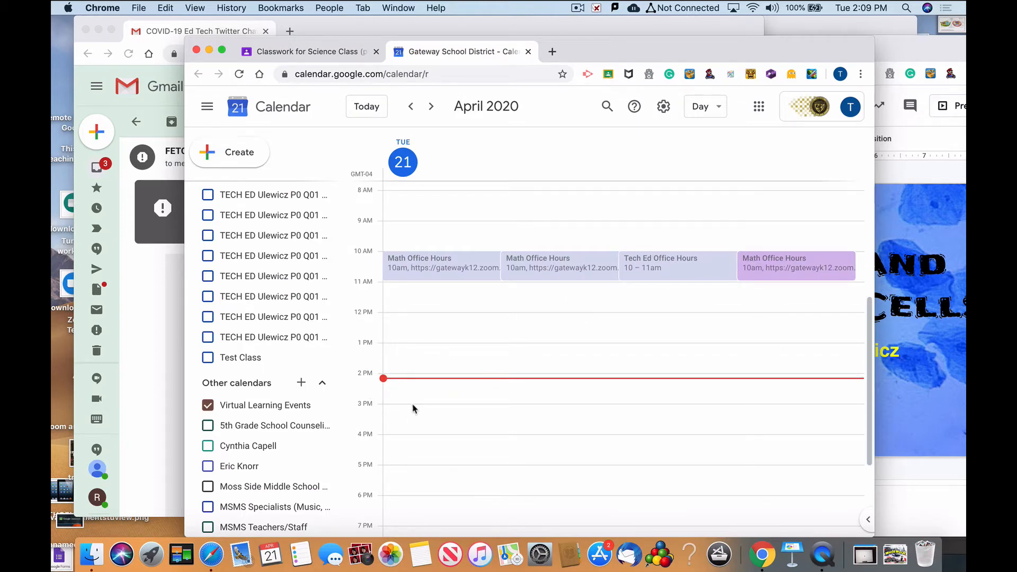
Step: Create a 3:00pm–4:00pm event on Apr 21, 2020 titled "Science Pretend Office Hour" and open its full editing options
{"action": "left_click", "coordinate": [394, 408]}
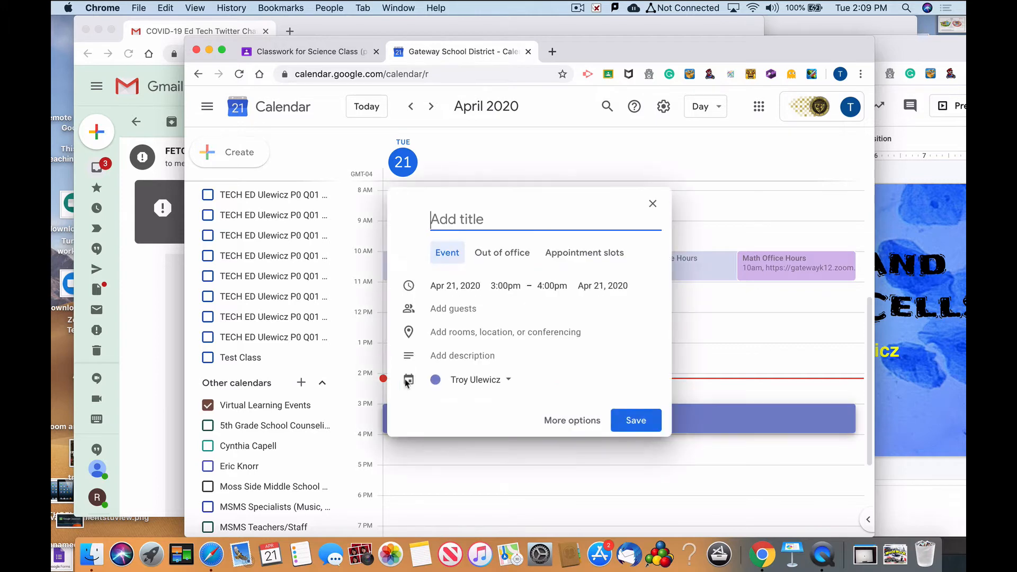
{"action": "type", "text": "Science Office"}
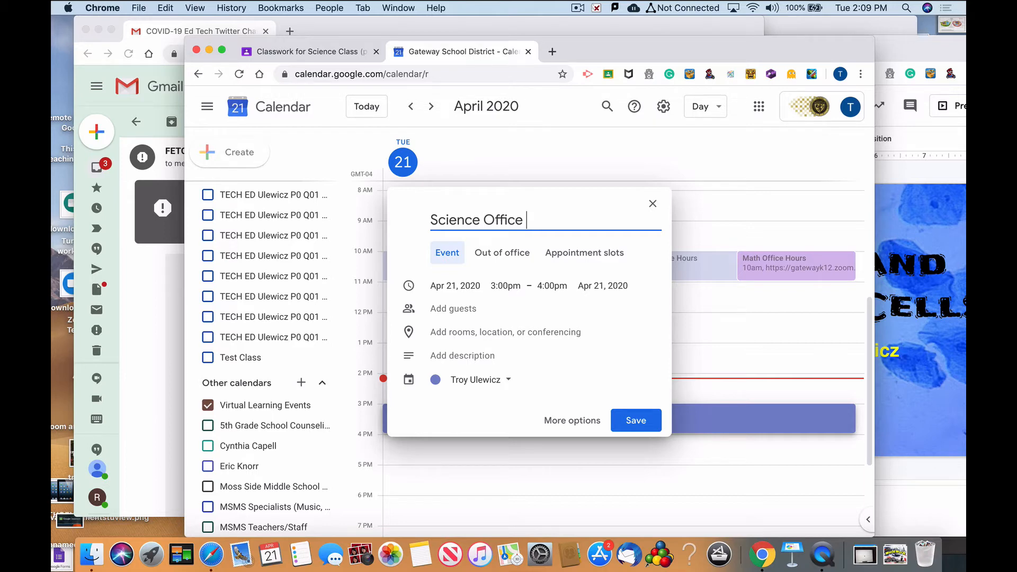
{"action": "type", "text": "Hour"}
{"action": "type", "text": "s"}
{"action": "key", "text": "BackSpace"}
{"action": "left_click", "coordinate": [480, 219]}
{"action": "type", "text": "Pretend"}
{"action": "left_click", "coordinate": [572, 420]}
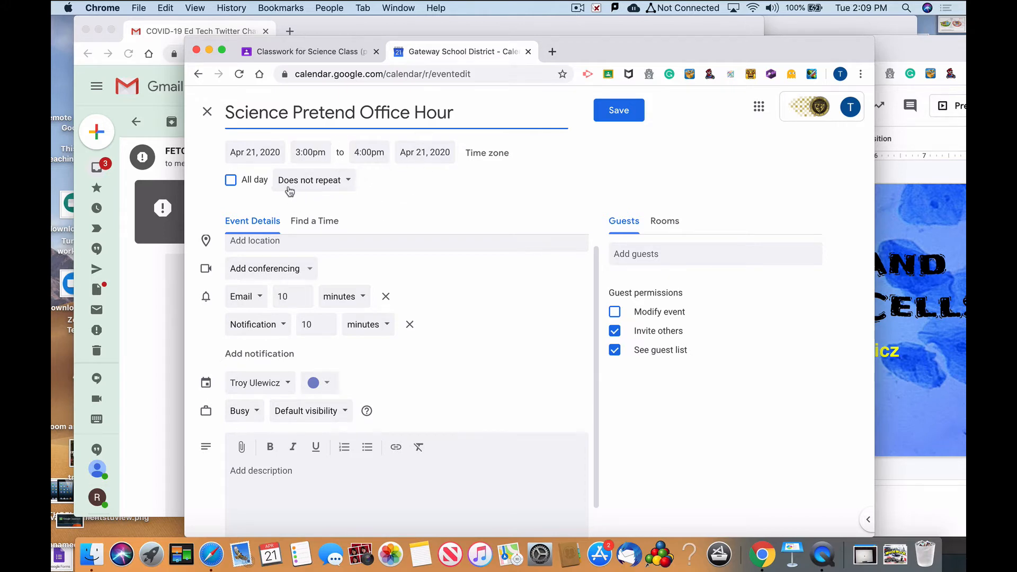
Step: Set up a custom weekly recurrence for the event on Monday, Wednesday and Friday
{"action": "left_click", "coordinate": [339, 177]}
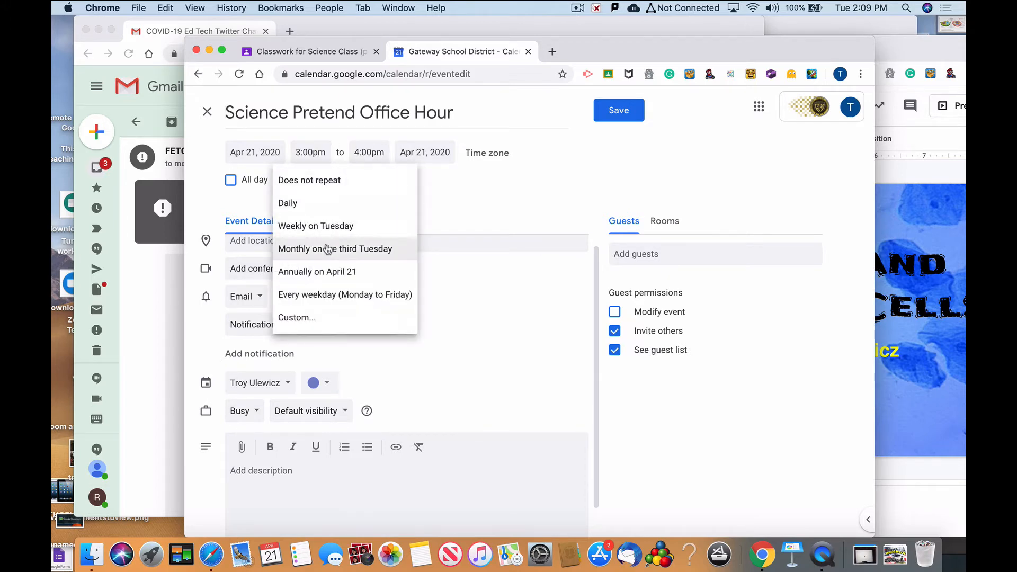
{"action": "left_click", "coordinate": [329, 297]}
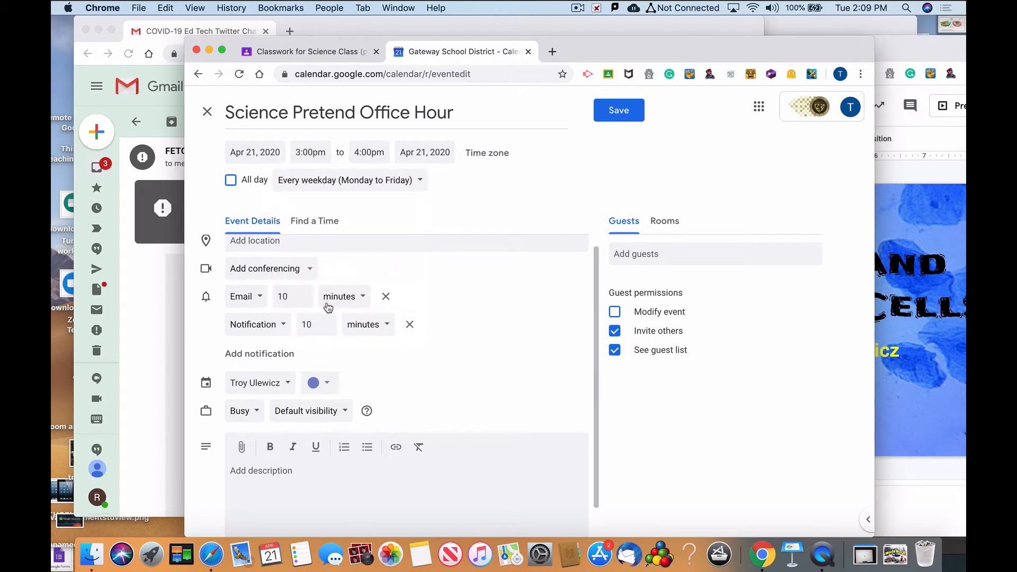
{"action": "left_click", "coordinate": [423, 182]}
{"action": "left_click", "coordinate": [364, 251]}
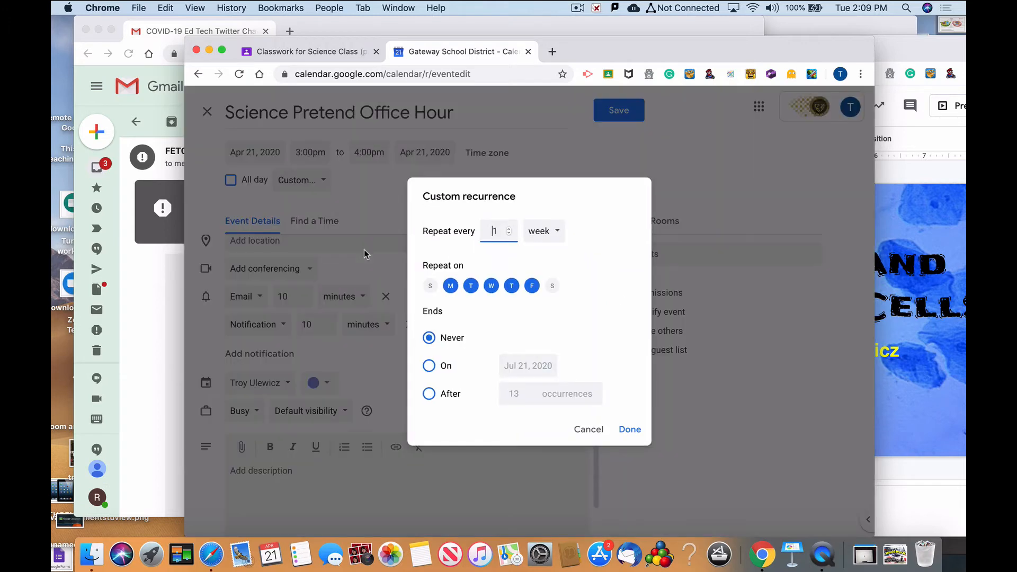
{"action": "left_click", "coordinate": [471, 287]}
{"action": "left_click", "coordinate": [512, 288]}
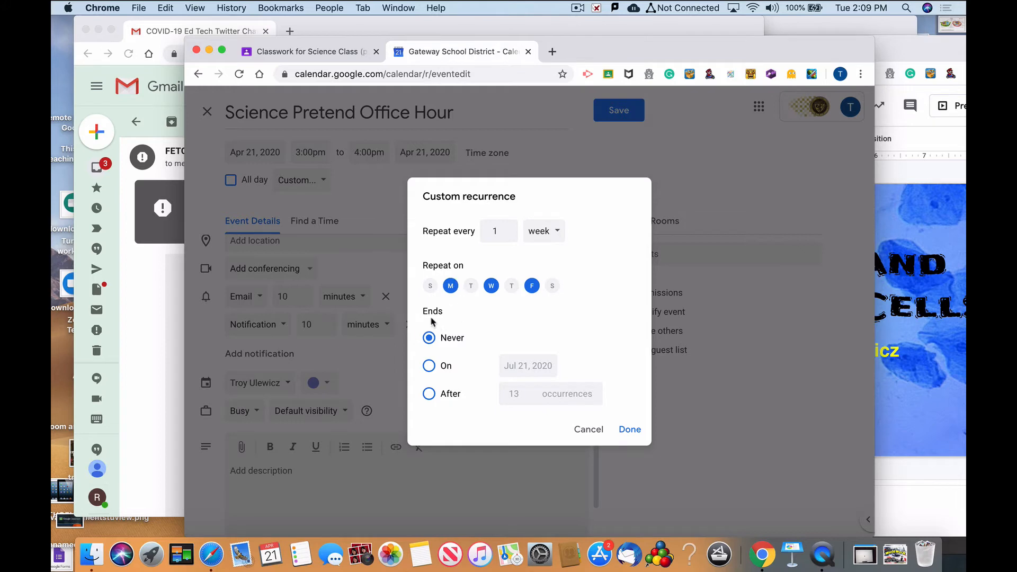
Step: End the event's recurrence on Jun 1, 2020 and confirm the custom recurrence
{"action": "left_click", "coordinate": [442, 365]}
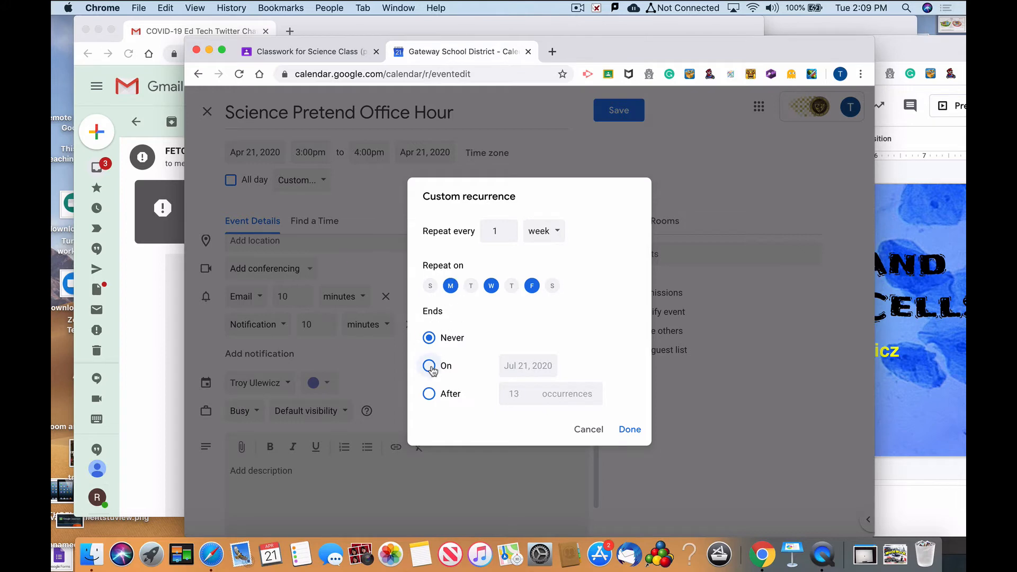
{"action": "left_click", "coordinate": [530, 370]}
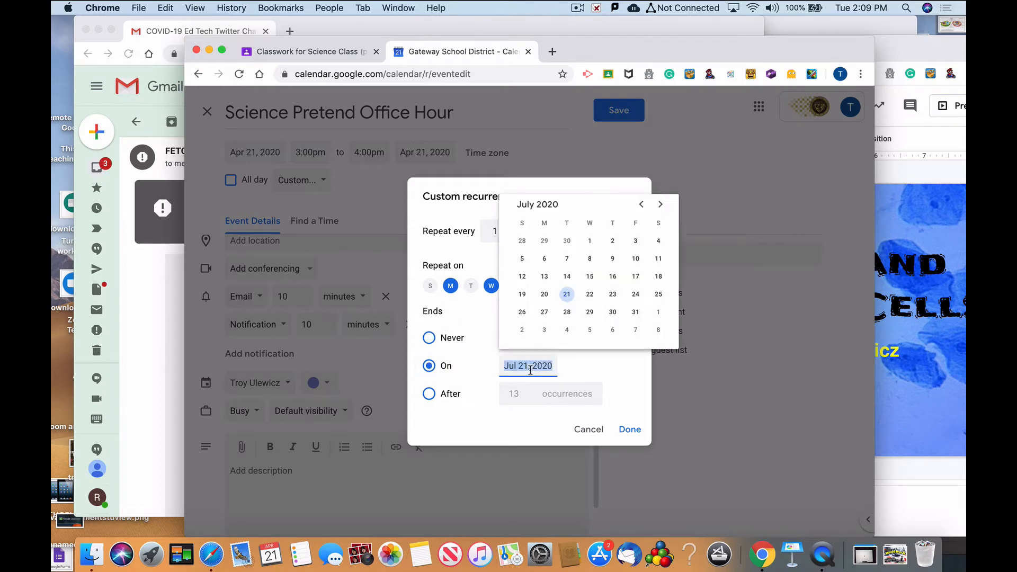
{"action": "left_click", "coordinate": [640, 206]}
{"action": "left_click", "coordinate": [544, 240]}
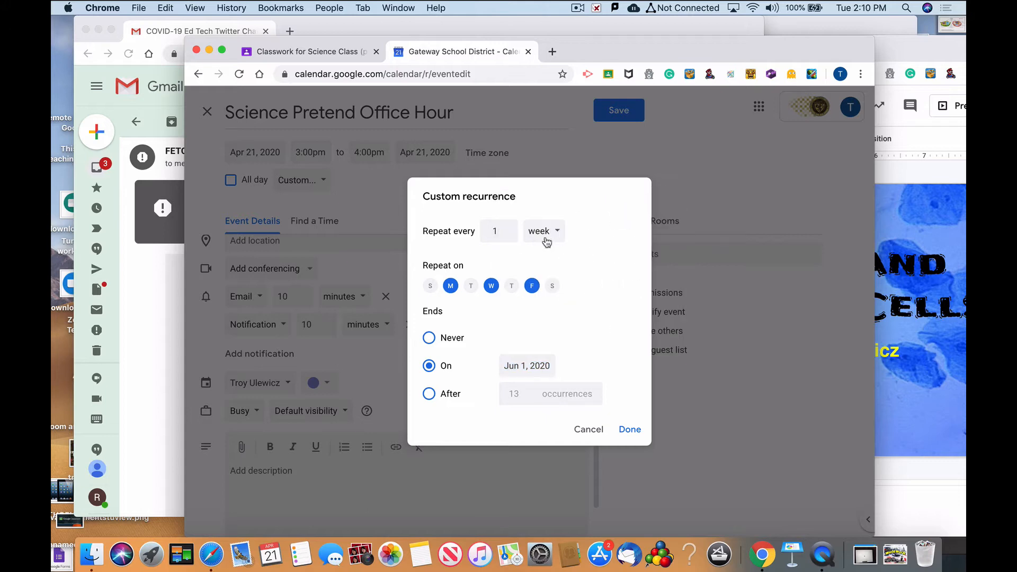
{"action": "key", "text": "Return"}
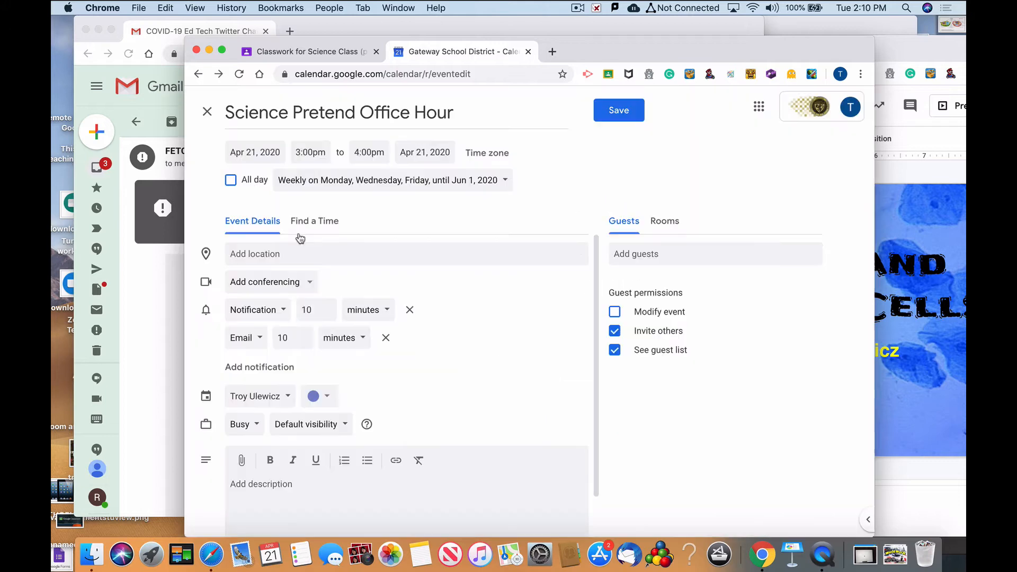
Step: Add Hangouts Meet conferencing to the event and expand its joining details
{"action": "left_click", "coordinate": [312, 286]}
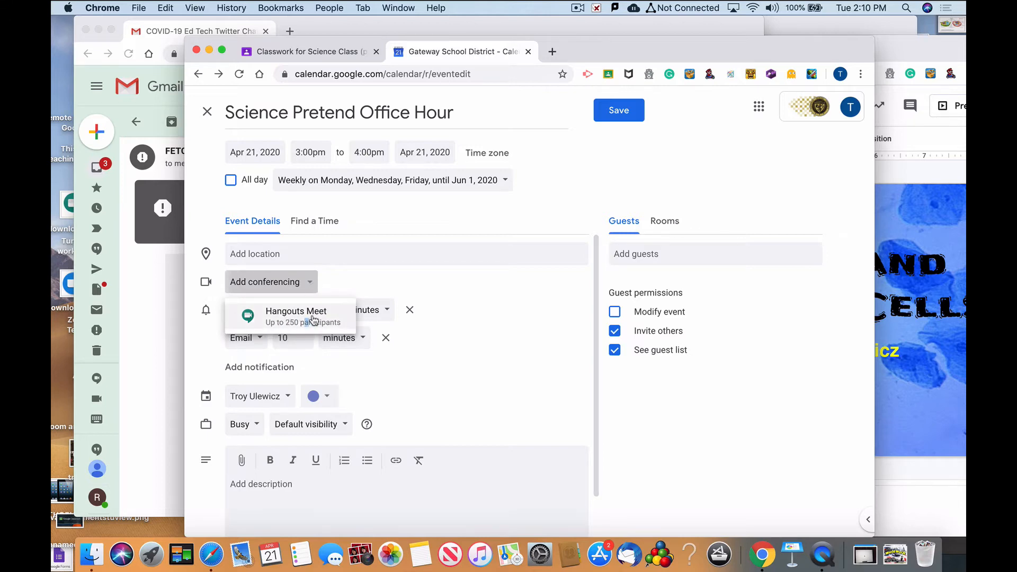
{"action": "left_click", "coordinate": [294, 320]}
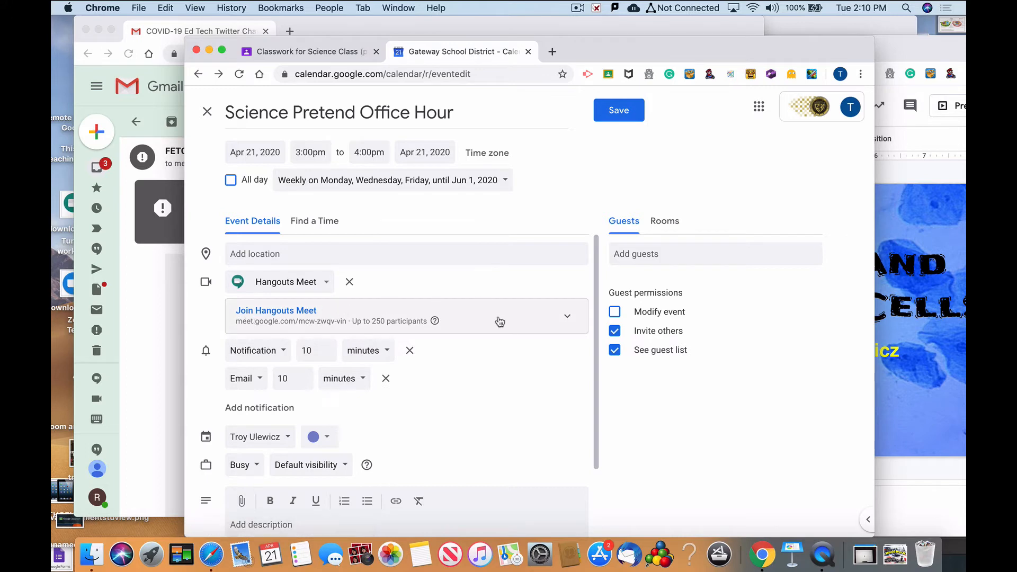
{"action": "left_click", "coordinate": [567, 318]}
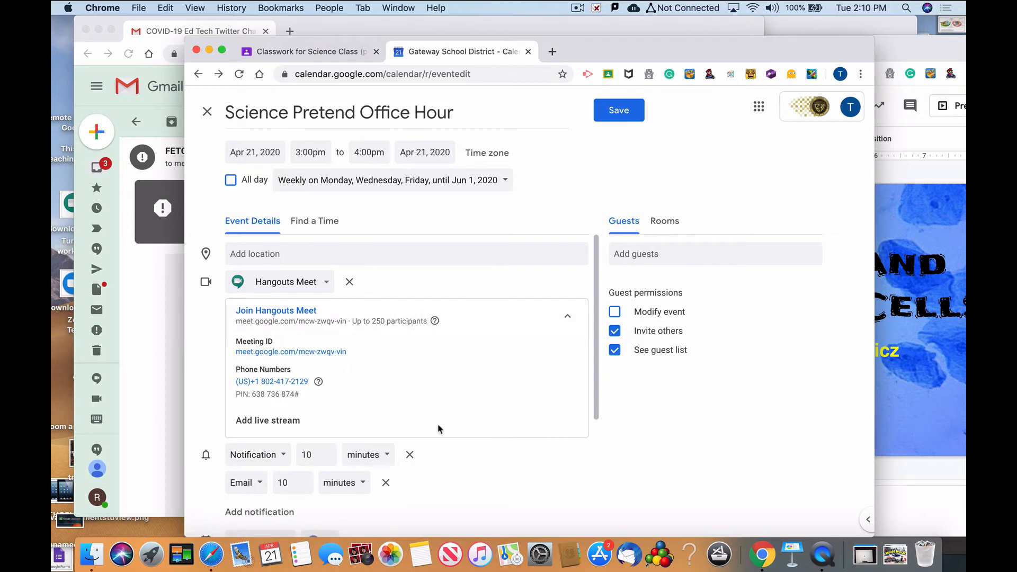
Step: Remove both the 10-minute email reminder and the 10-minute notification from the event
{"action": "scroll", "coordinate": [405, 455], "scroll_direction": "down", "scroll_amount": 3}
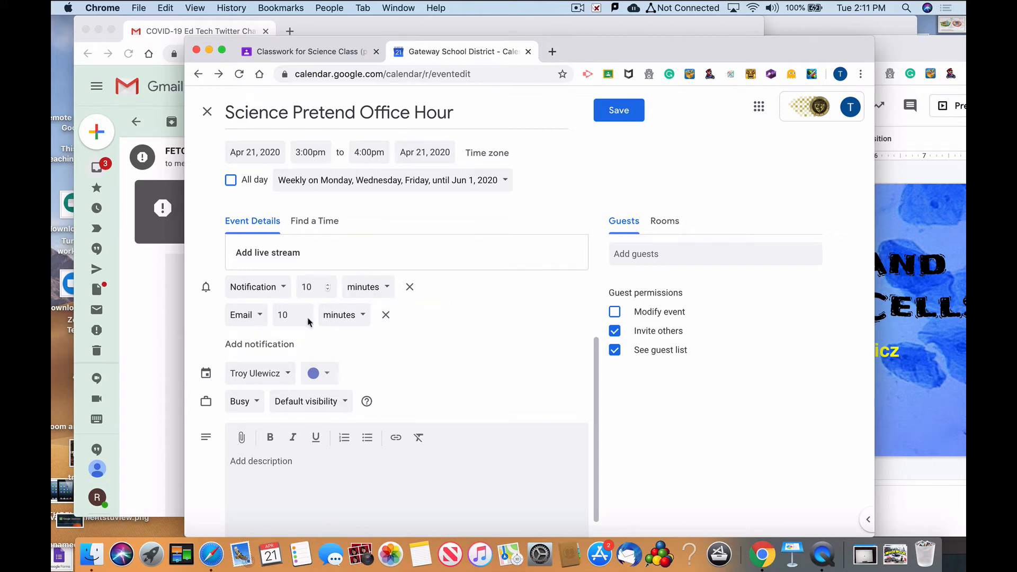
{"action": "left_click", "coordinate": [386, 316]}
{"action": "left_click", "coordinate": [409, 288]}
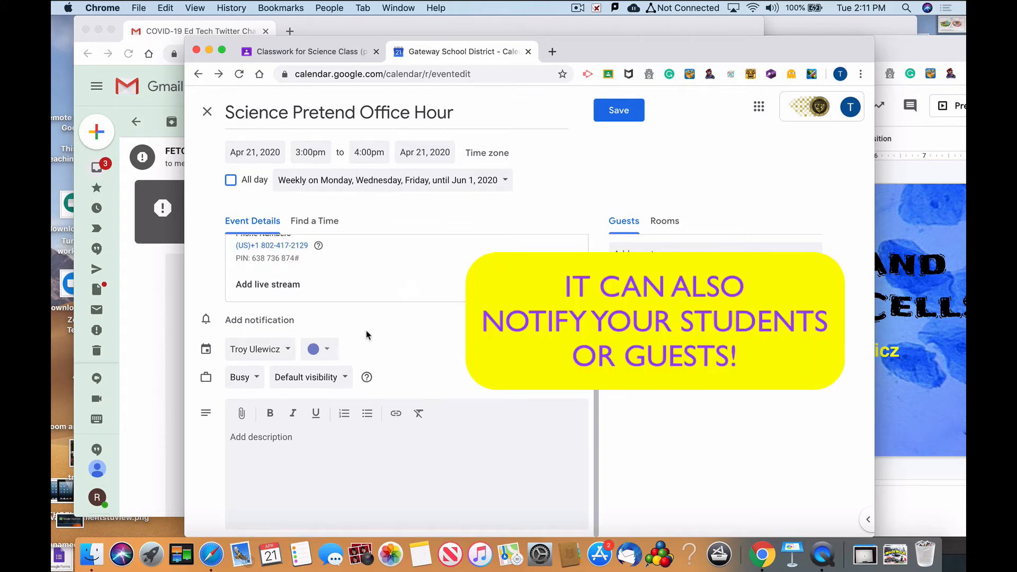
Step: Change the event's colour to red and review the Meet details above it
{"action": "left_click", "coordinate": [316, 349]}
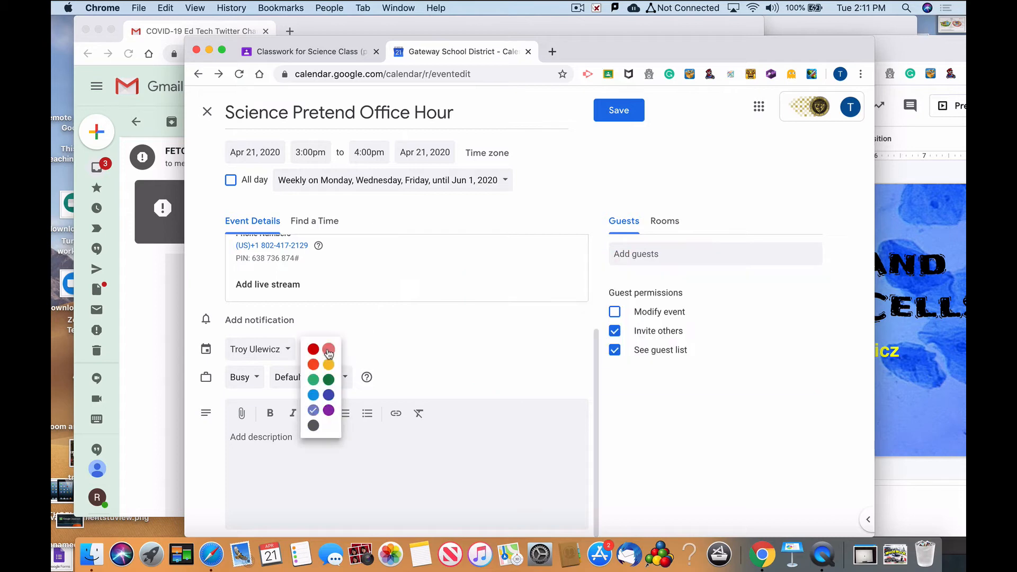
{"action": "left_click", "coordinate": [314, 351]}
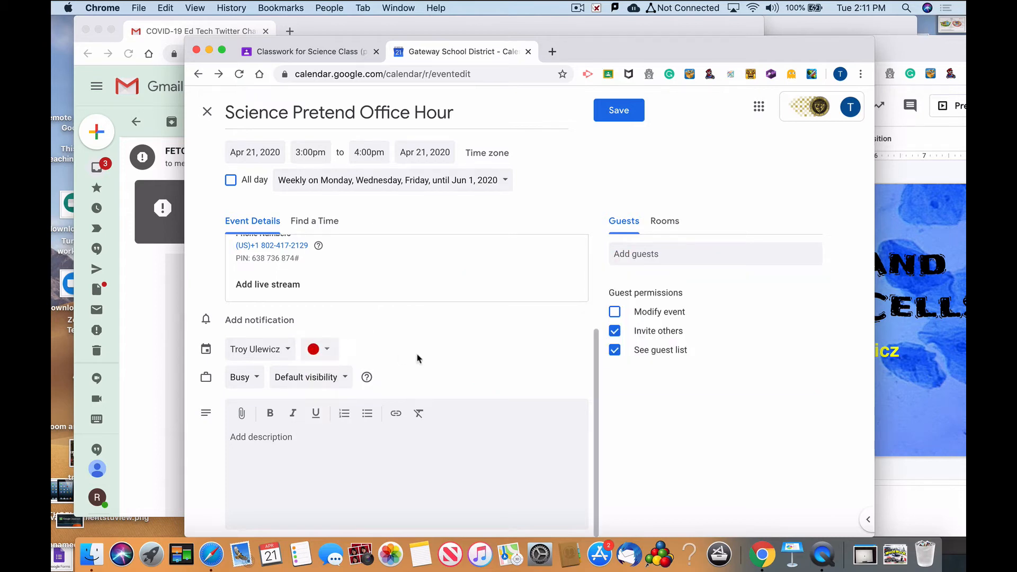
{"action": "scroll", "coordinate": [418, 359], "scroll_direction": "up", "scroll_amount": 3}
{"action": "scroll", "coordinate": [418, 359], "scroll_direction": "down", "scroll_amount": 3}
{"action": "scroll", "coordinate": [418, 359], "scroll_direction": "up", "scroll_amount": 3}
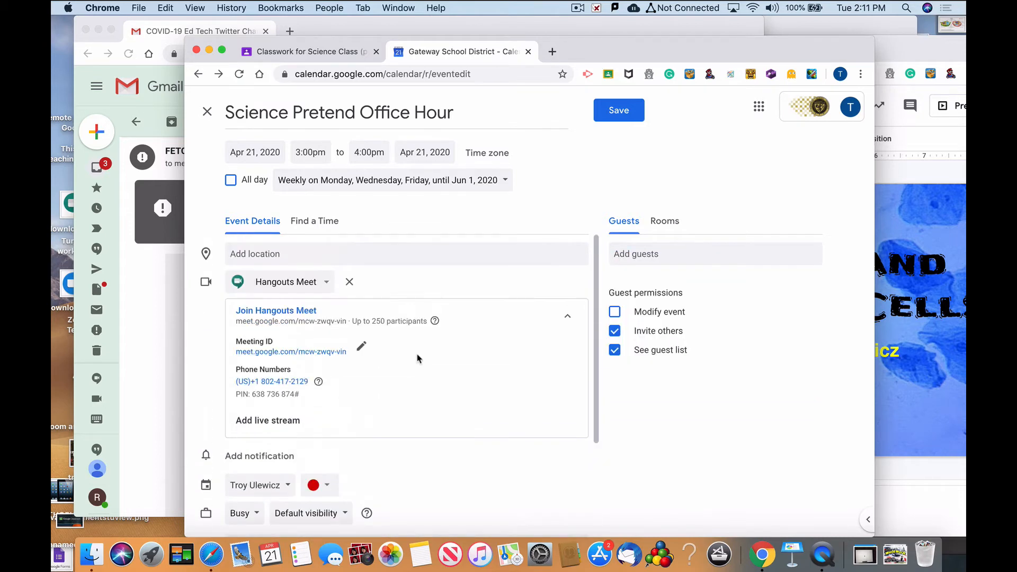
Step: Review the suggested guests without adding any and save the Science Pretend Office Hour event
{"action": "left_click", "coordinate": [649, 257]}
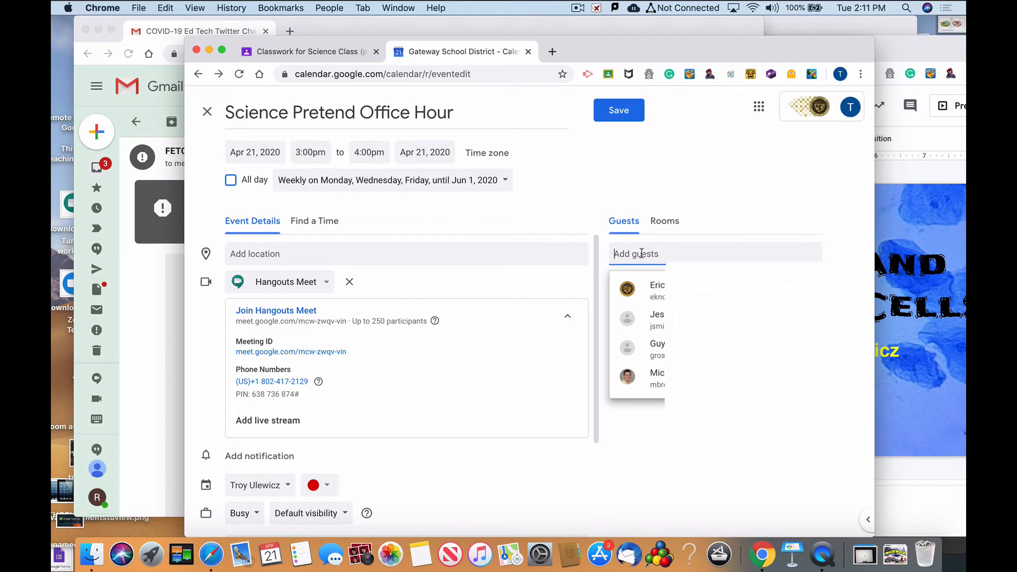
{"action": "left_click", "coordinate": [568, 316]}
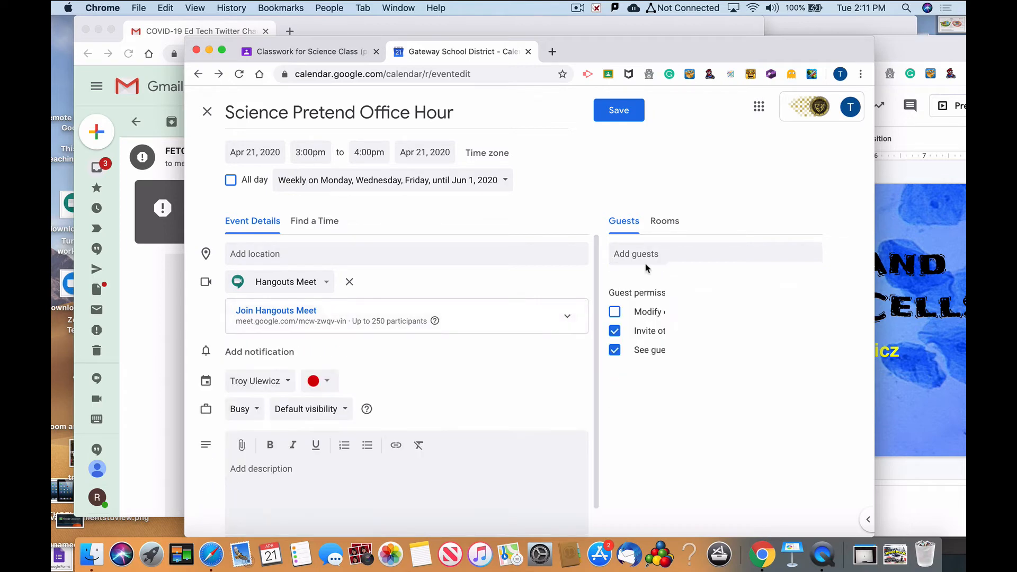
{"action": "left_click", "coordinate": [647, 247]}
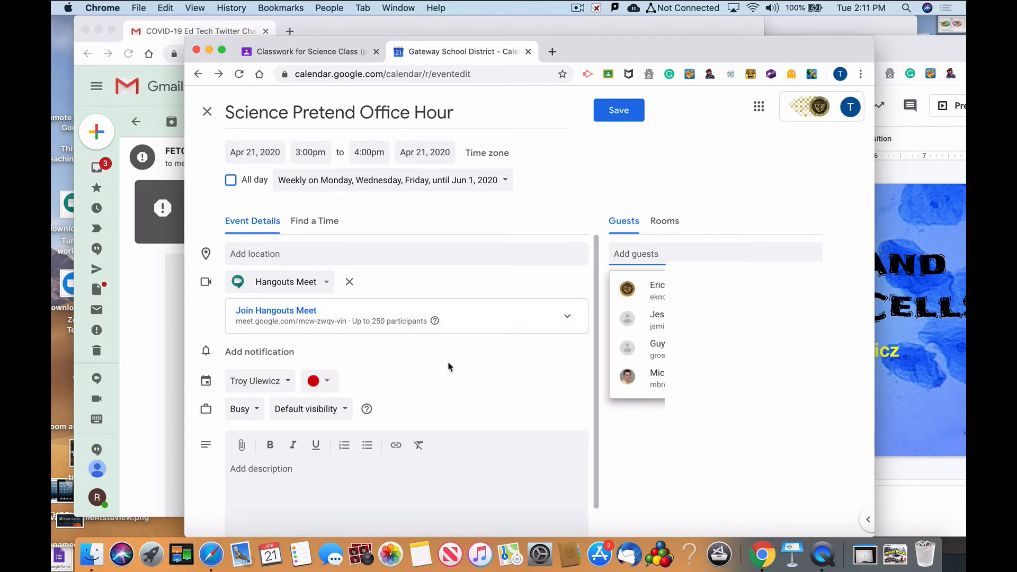
{"action": "left_click", "coordinate": [622, 111]}
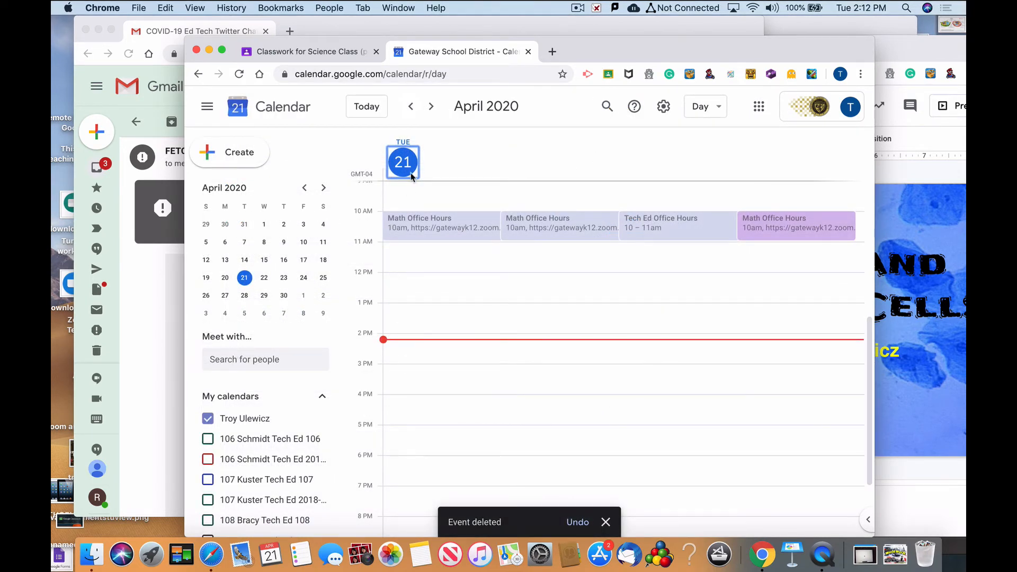
Step: Advance the calendar's day view to April 22 and April 23 to check the recurring office hour
{"action": "left_click", "coordinate": [431, 106]}
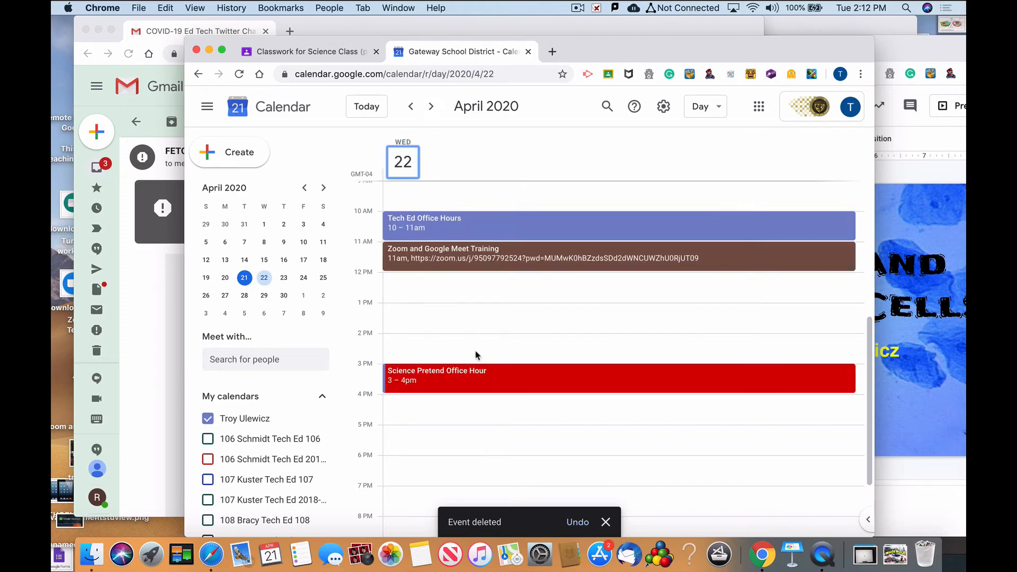
{"action": "left_click", "coordinate": [432, 107]}
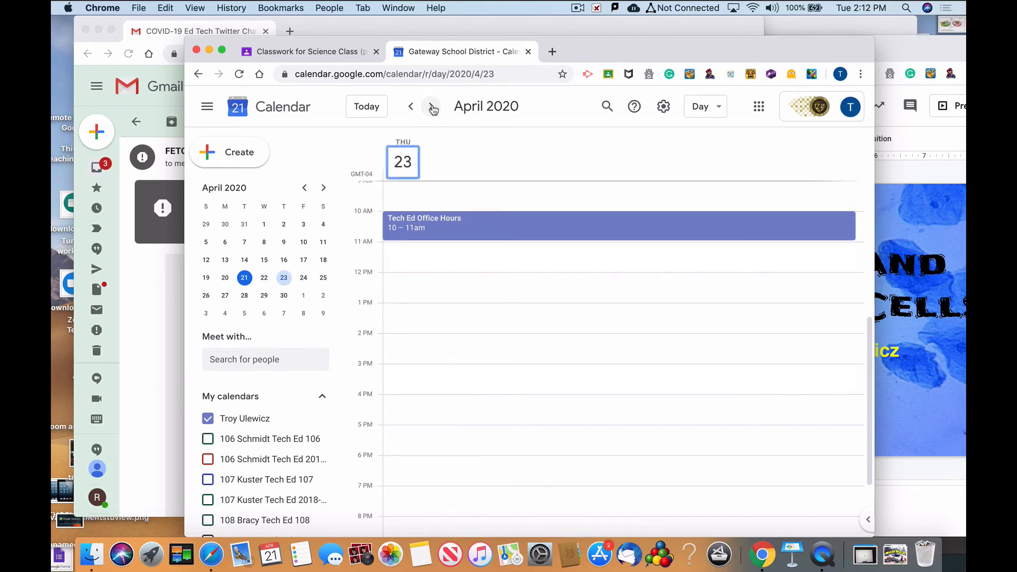
Step: Check the recurring office hour on April 24 and return the calendar's day view to April 22
{"action": "left_click", "coordinate": [433, 109]}
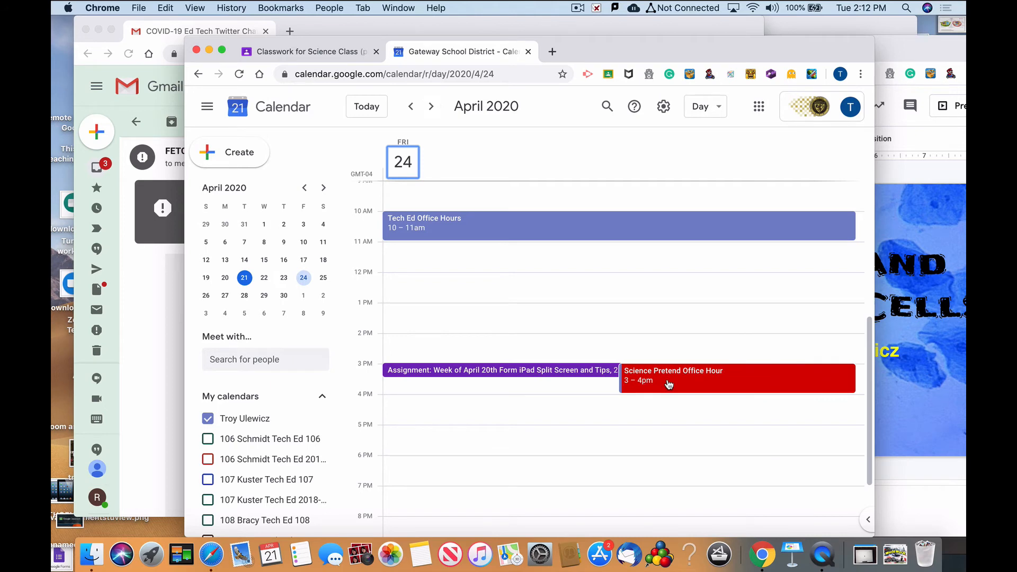
{"action": "left_click", "coordinate": [412, 107]}
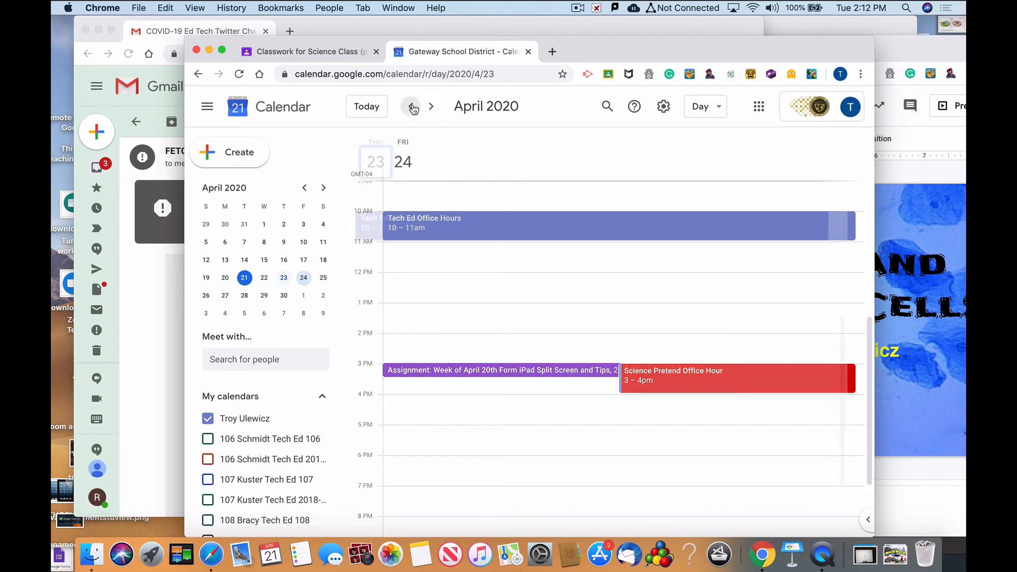
{"action": "left_click", "coordinate": [412, 107]}
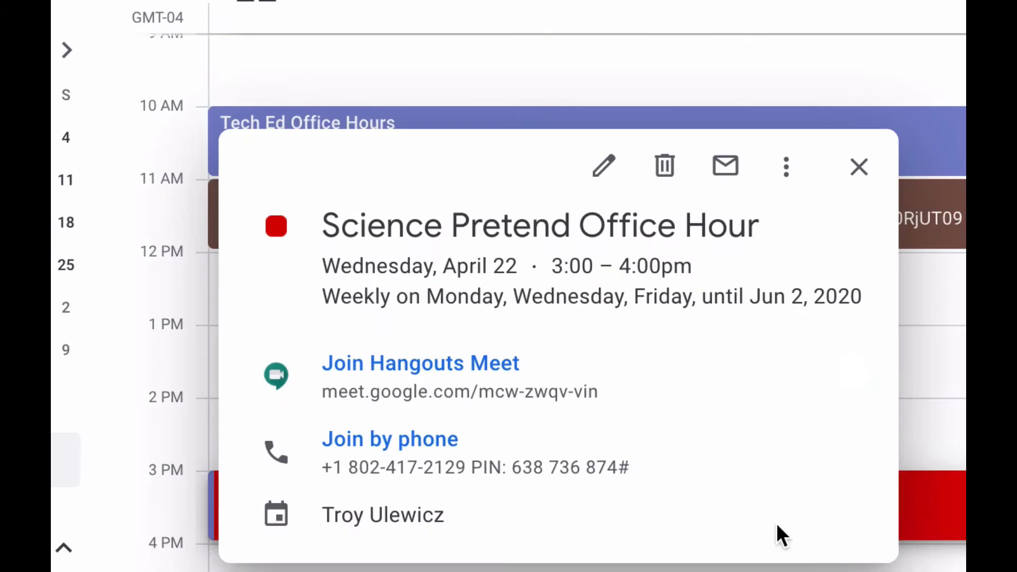
Step: Copy the Hangouts Meet link from the April 22 Science Pretend Office Hour event and close its details
{"action": "left_click", "coordinate": [953, 397]}
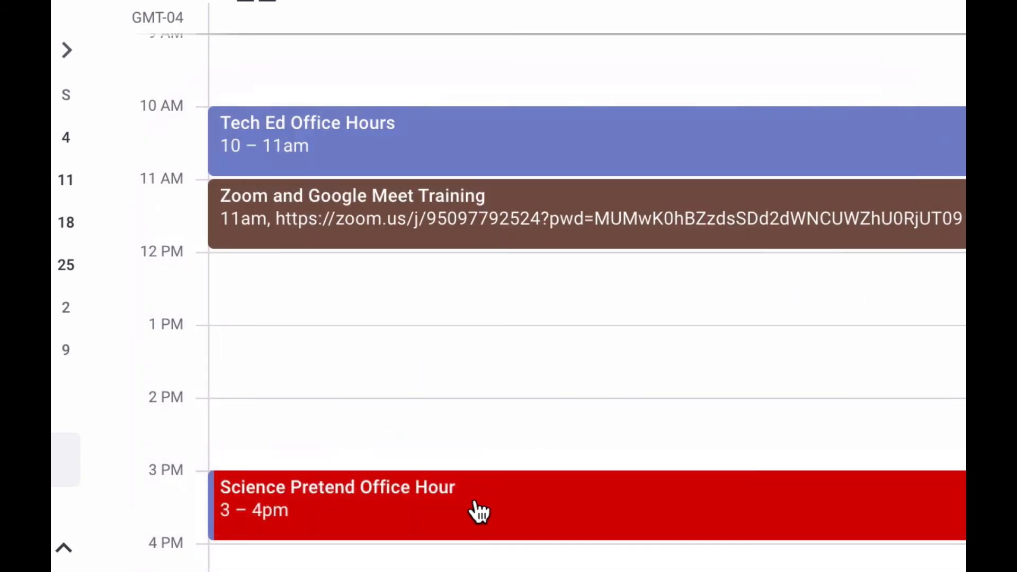
{"action": "left_click", "coordinate": [458, 488]}
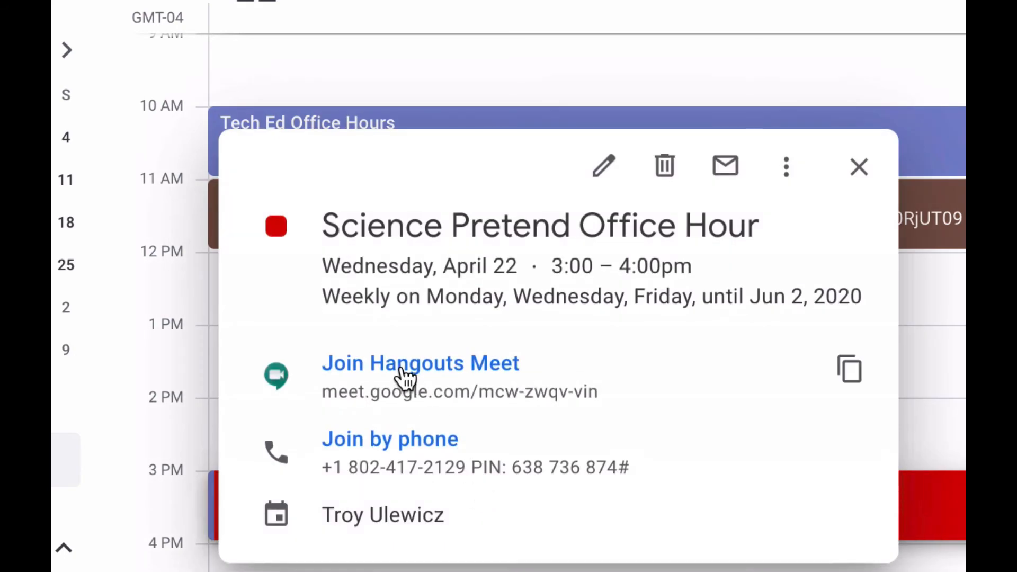
{"action": "mouse_move", "coordinate": [882, 385]}
{"action": "left_click", "coordinate": [854, 375]}
{"action": "left_click", "coordinate": [738, 332]}
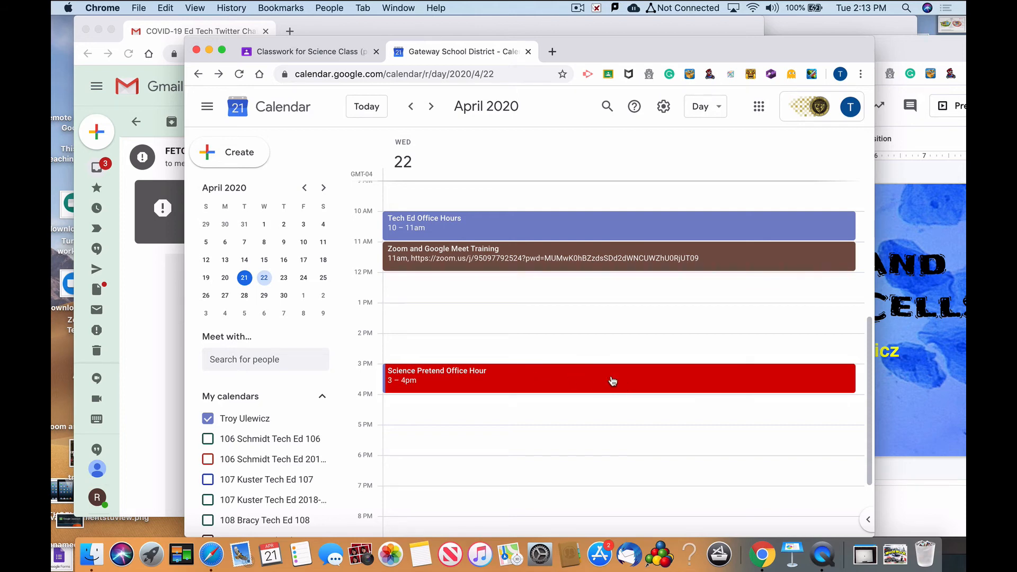
Step: Switch to Google Classroom and create a material titled Science Pretend Office Hour with the copied Meet link as its description
{"action": "left_click", "coordinate": [305, 52]}
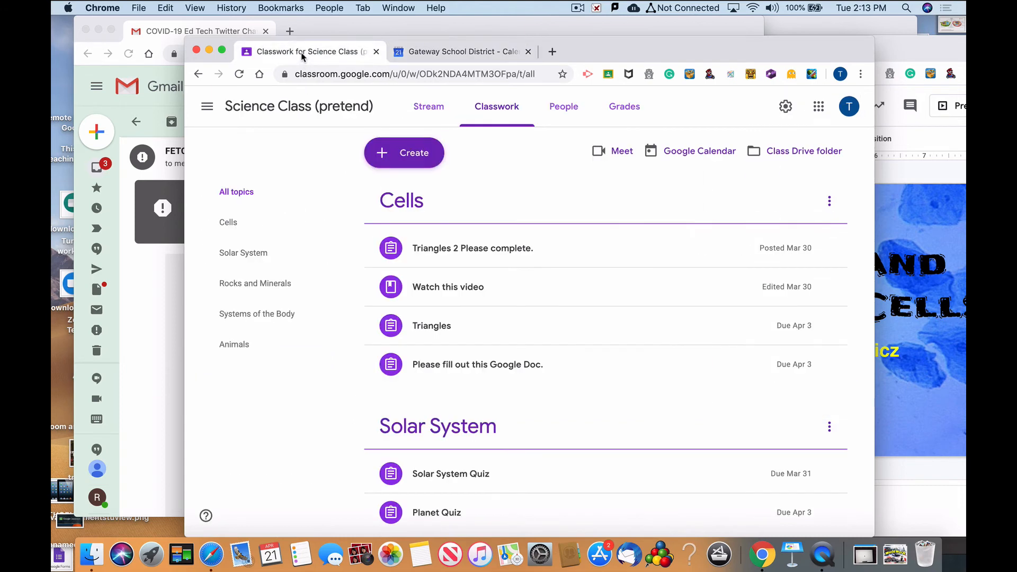
{"action": "left_click", "coordinate": [402, 157]}
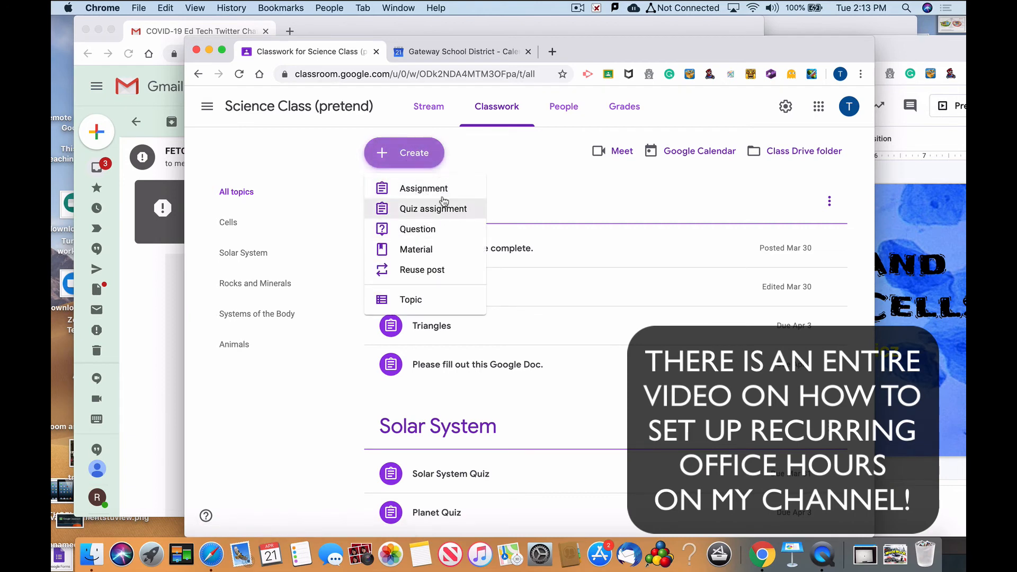
{"action": "left_click", "coordinate": [415, 255]}
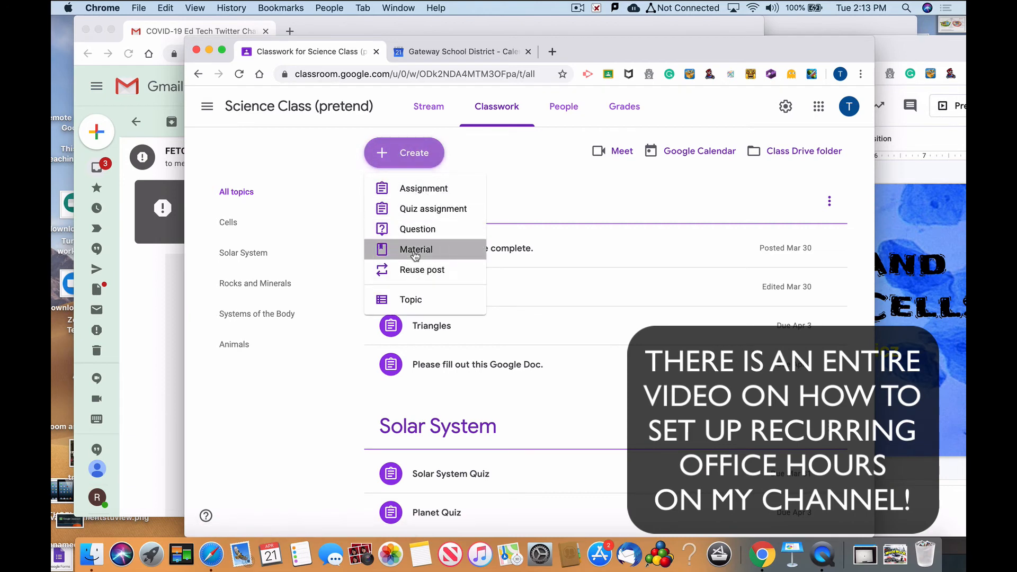
{"action": "type", "text": "Science Pretend Offi"}
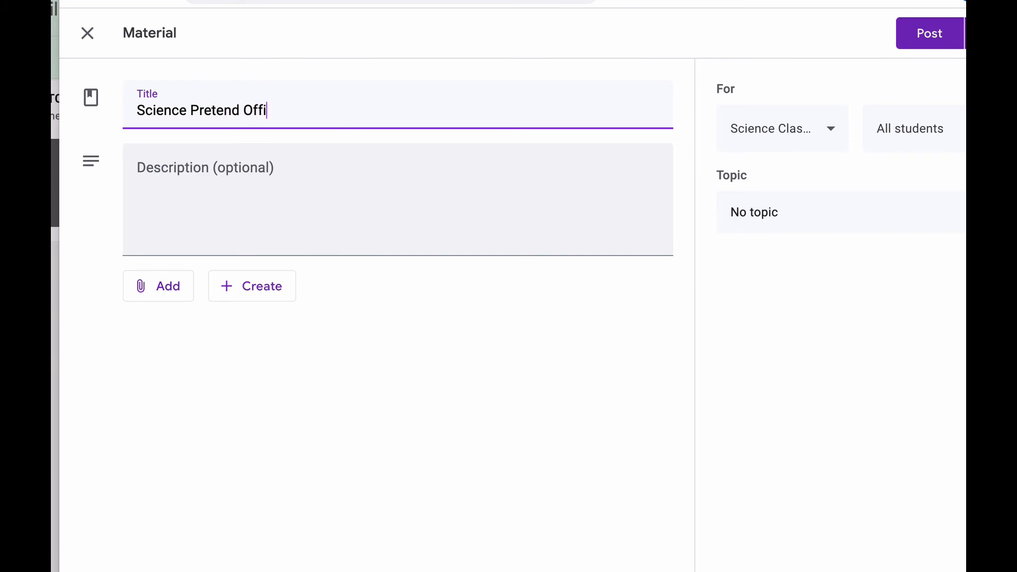
{"action": "type", "text": "ce Hour"}
{"action": "left_click", "coordinate": [242, 221]}
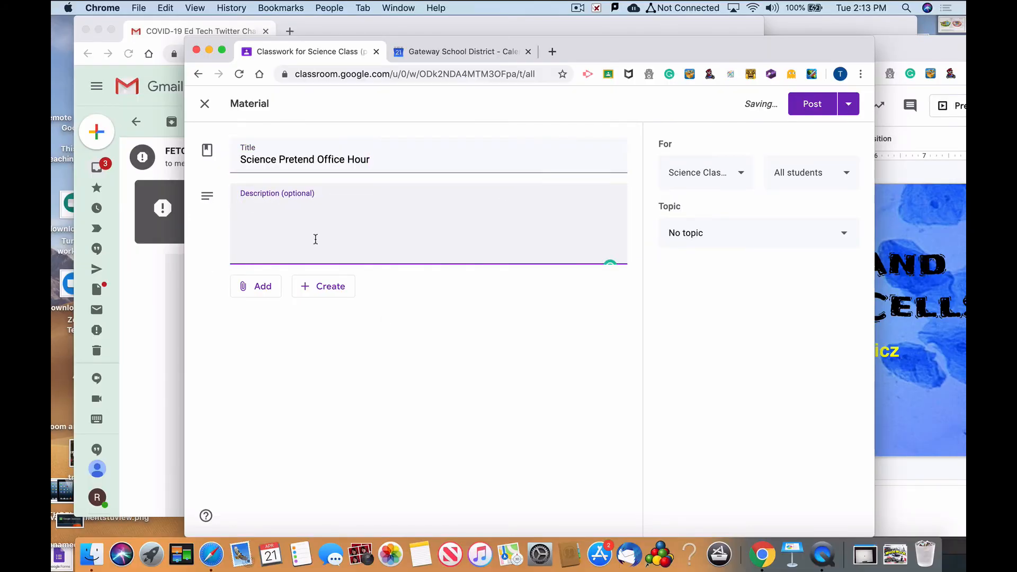
{"action": "type", "text": "https://meet.google.com/mcw-zwqv-vin"}
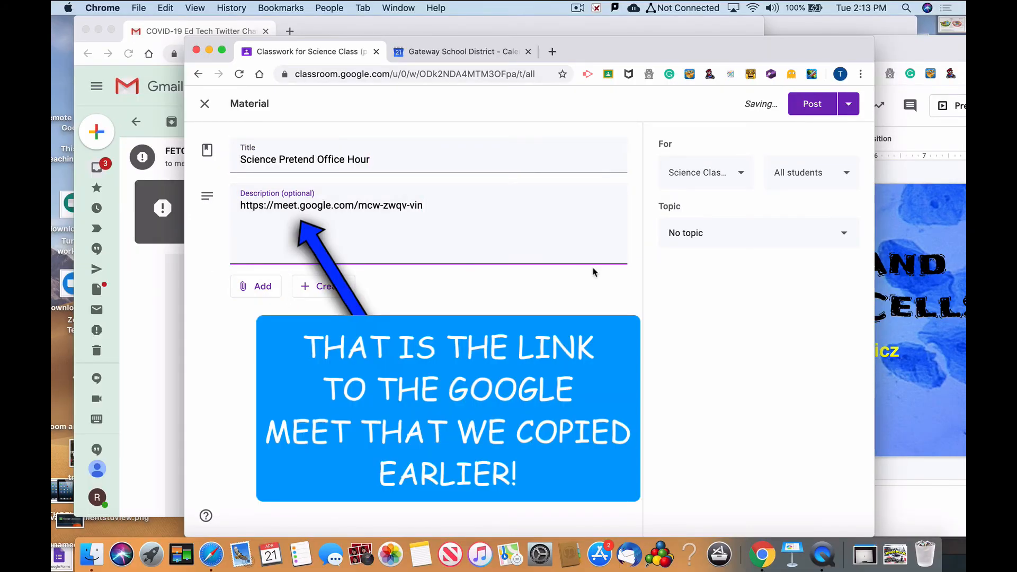
Step: Assign the material to a new topic named Science Pretend Office Hour
{"action": "left_click", "coordinate": [746, 235]}
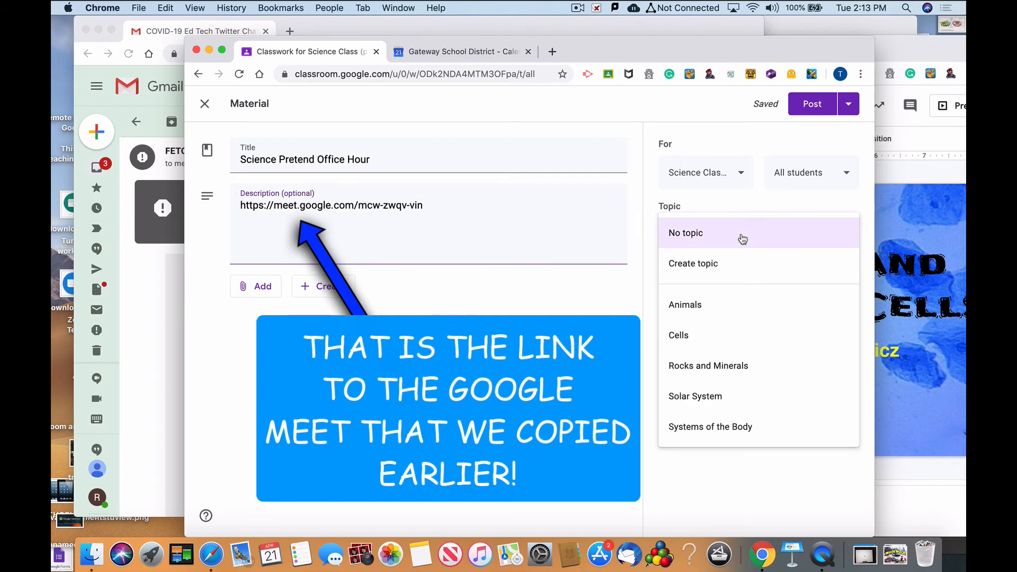
{"action": "left_click", "coordinate": [744, 274]}
{"action": "type", "text": "Science Pretend Office Hour"}
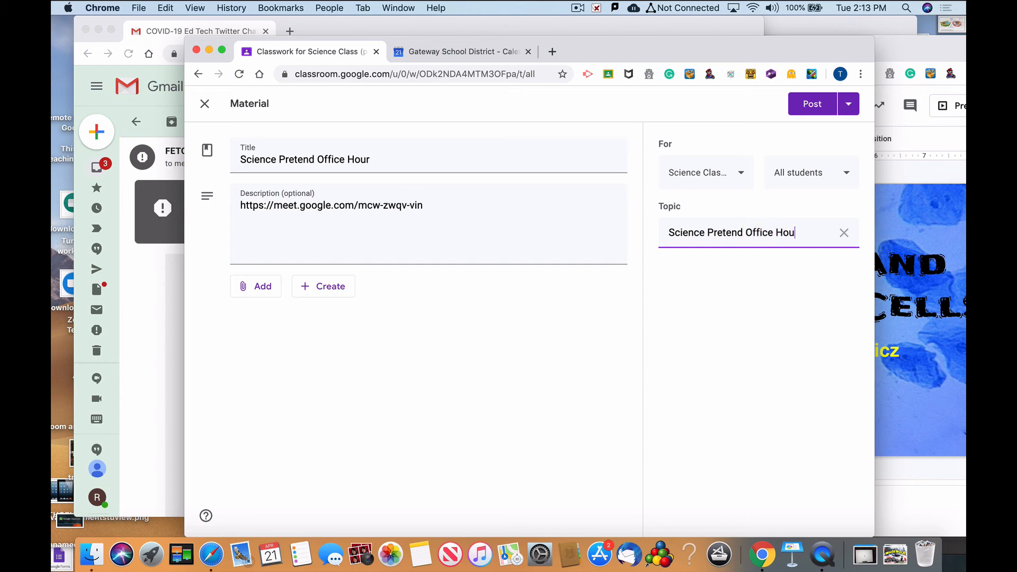
Step: Include the pretend Math Class as a recipient alongside Science Class and post the material
{"action": "left_click", "coordinate": [747, 178]}
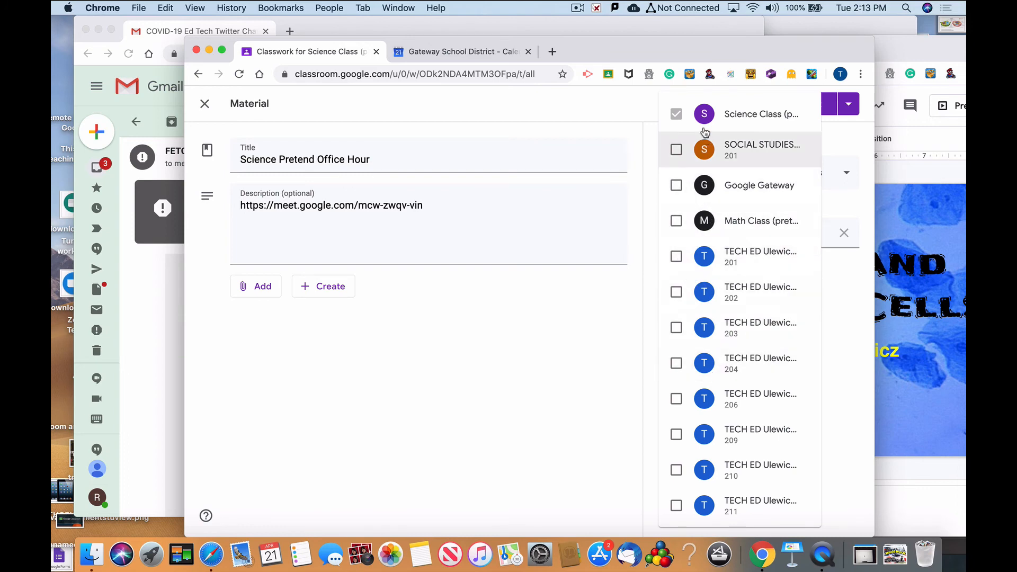
{"action": "left_click", "coordinate": [677, 222]}
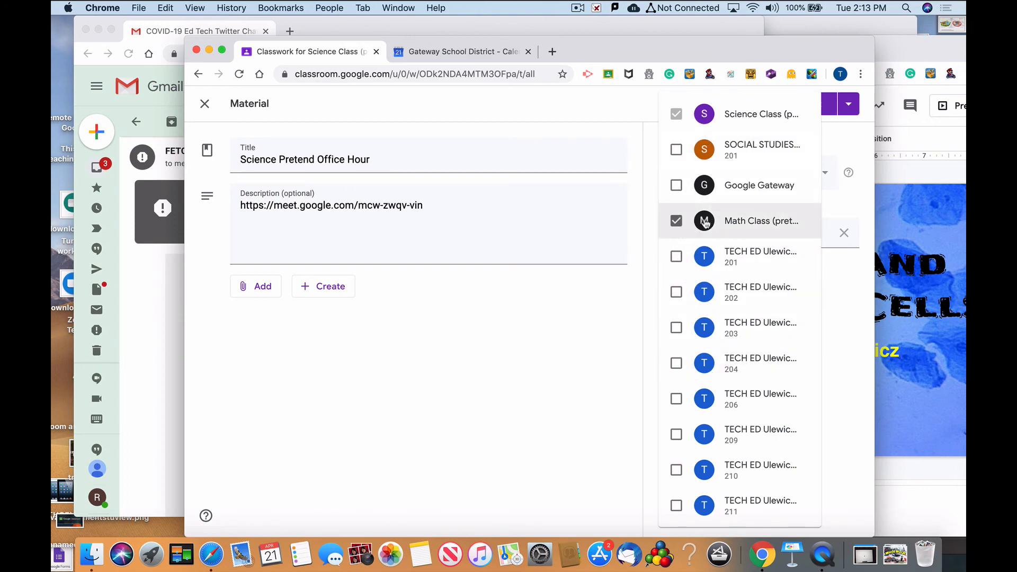
{"action": "left_click", "coordinate": [830, 313]}
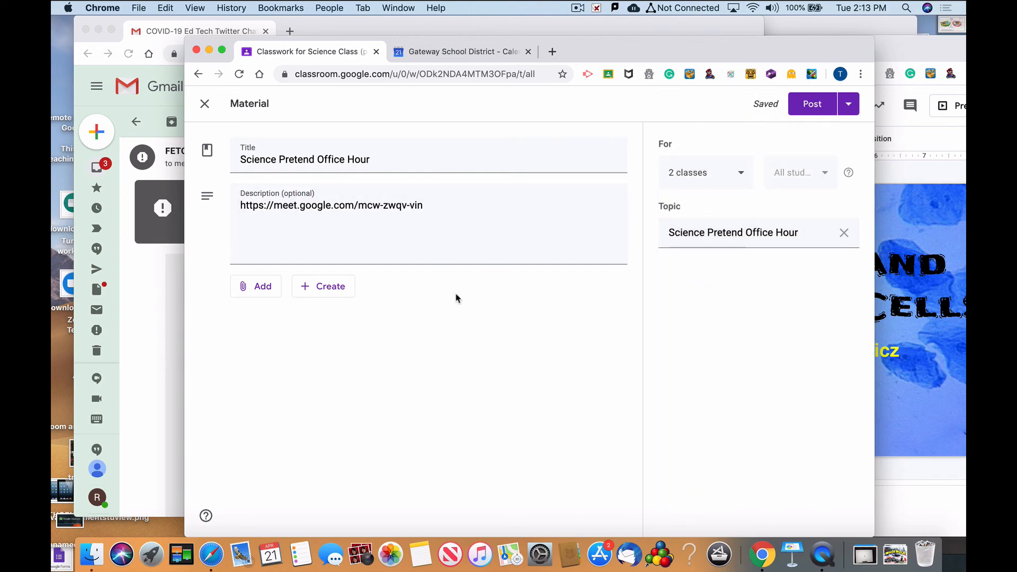
{"action": "left_click", "coordinate": [823, 103]}
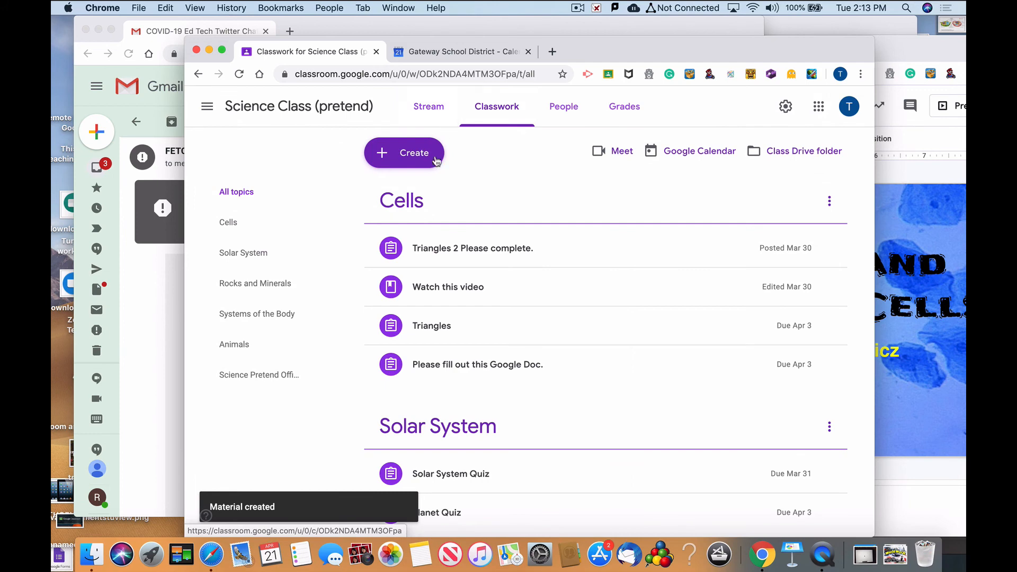
Step: Move the Science Pretend Office Hour topic to the top of the classwork list, above Cells
{"action": "scroll", "coordinate": [458, 265], "scroll_direction": "down", "scroll_amount": 3}
{"action": "scroll", "coordinate": [458, 285], "scroll_direction": "down", "scroll_amount": 10}
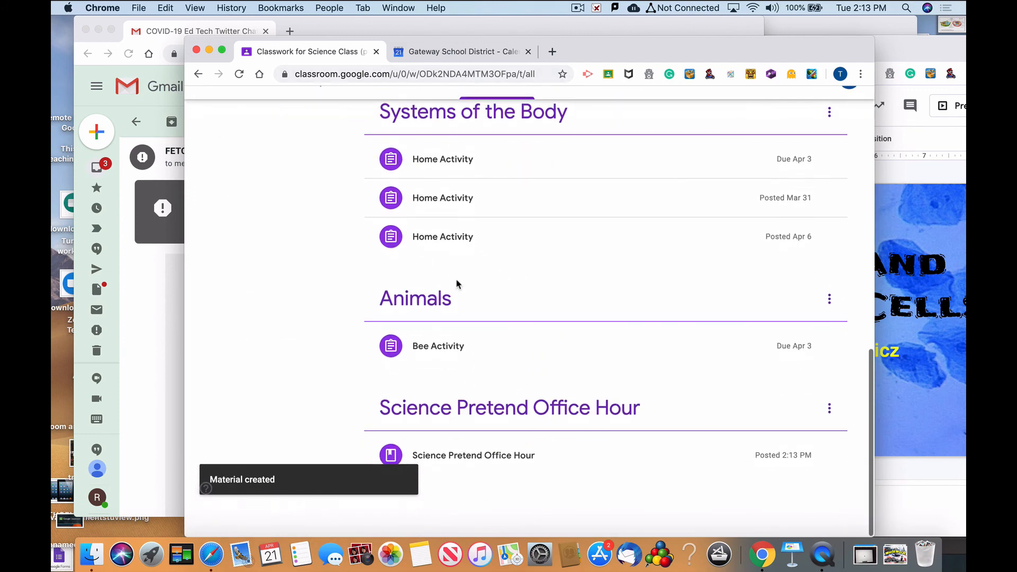
{"action": "left_click_drag", "start_coordinate": [494, 422], "coordinate": [466, 200]}
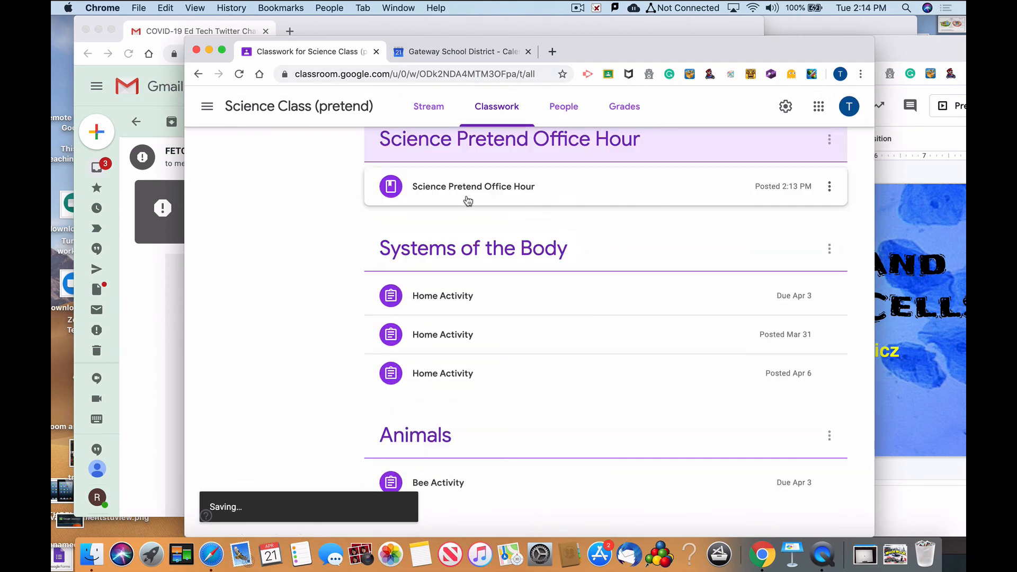
{"action": "left_click_drag", "start_coordinate": [479, 340], "coordinate": [456, 171]}
{"action": "left_click_drag", "start_coordinate": [490, 376], "coordinate": [472, 159]}
Step: View the class Stream, return to Classwork and join the meeting through the Meet link in the Science Pretend Office Hour material
{"action": "left_click", "coordinate": [433, 111]}
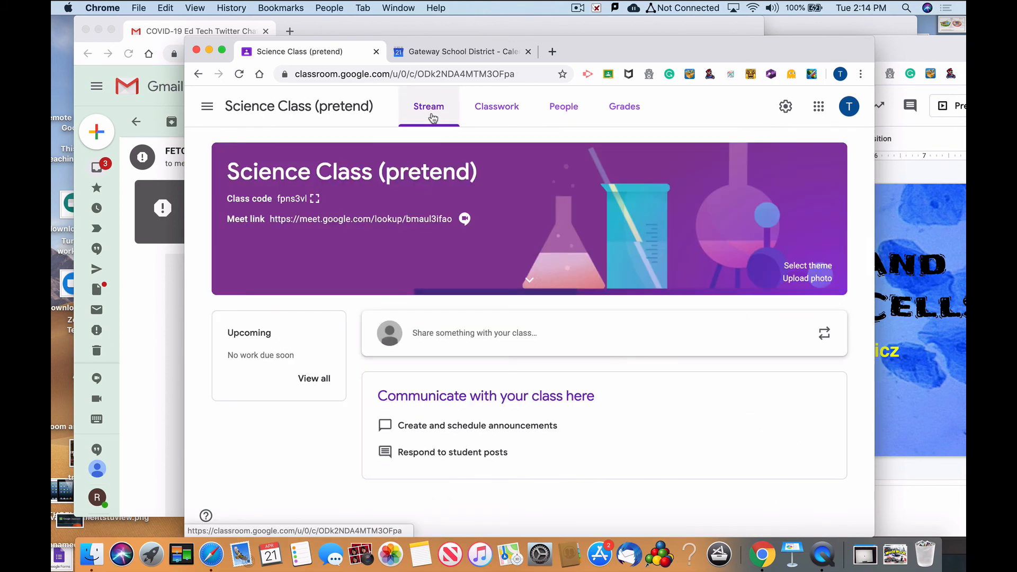
{"action": "left_click", "coordinate": [495, 121]}
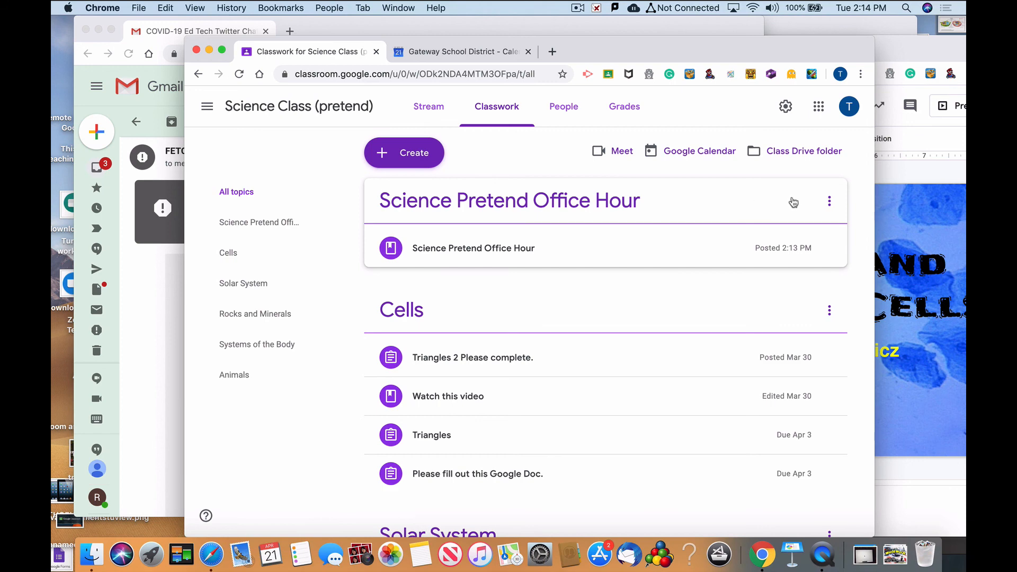
{"action": "left_click", "coordinate": [492, 247]}
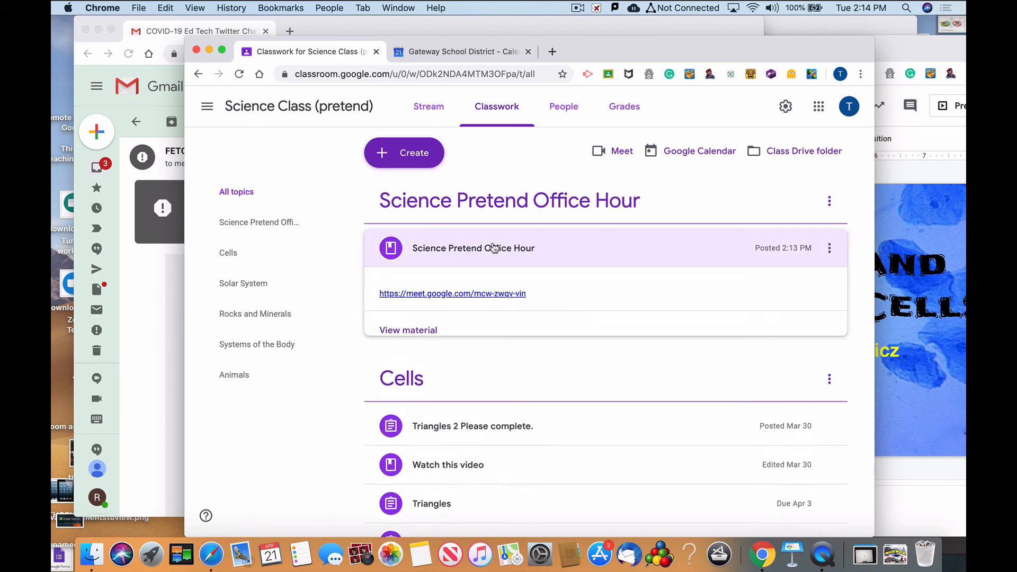
{"action": "left_click", "coordinate": [486, 295]}
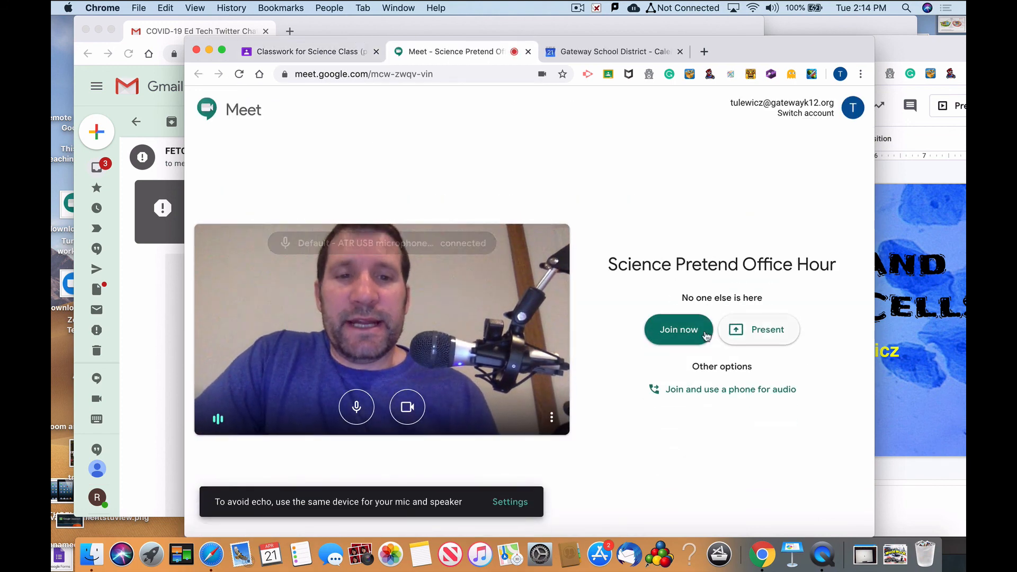
{"action": "left_click", "coordinate": [706, 334]}
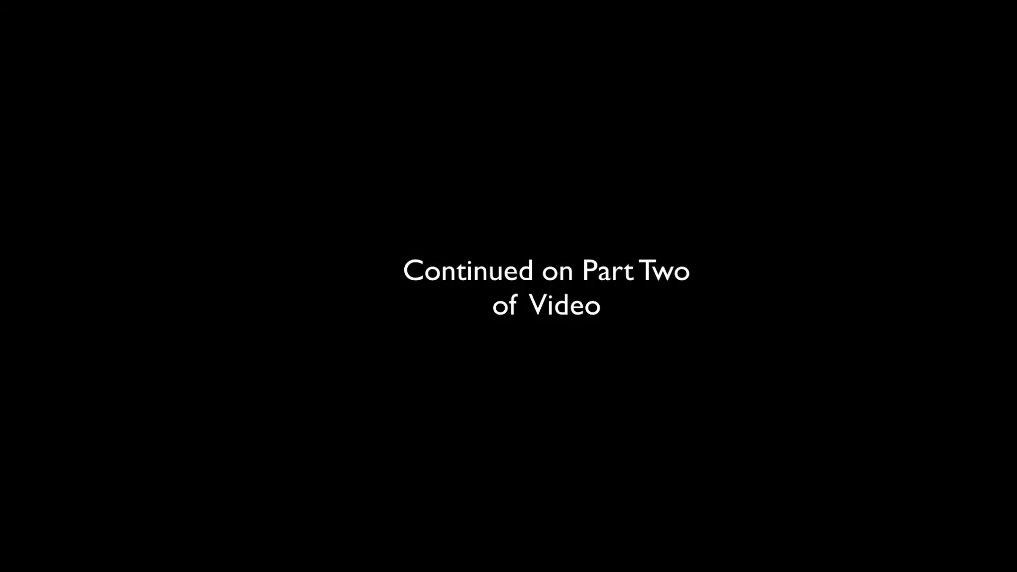